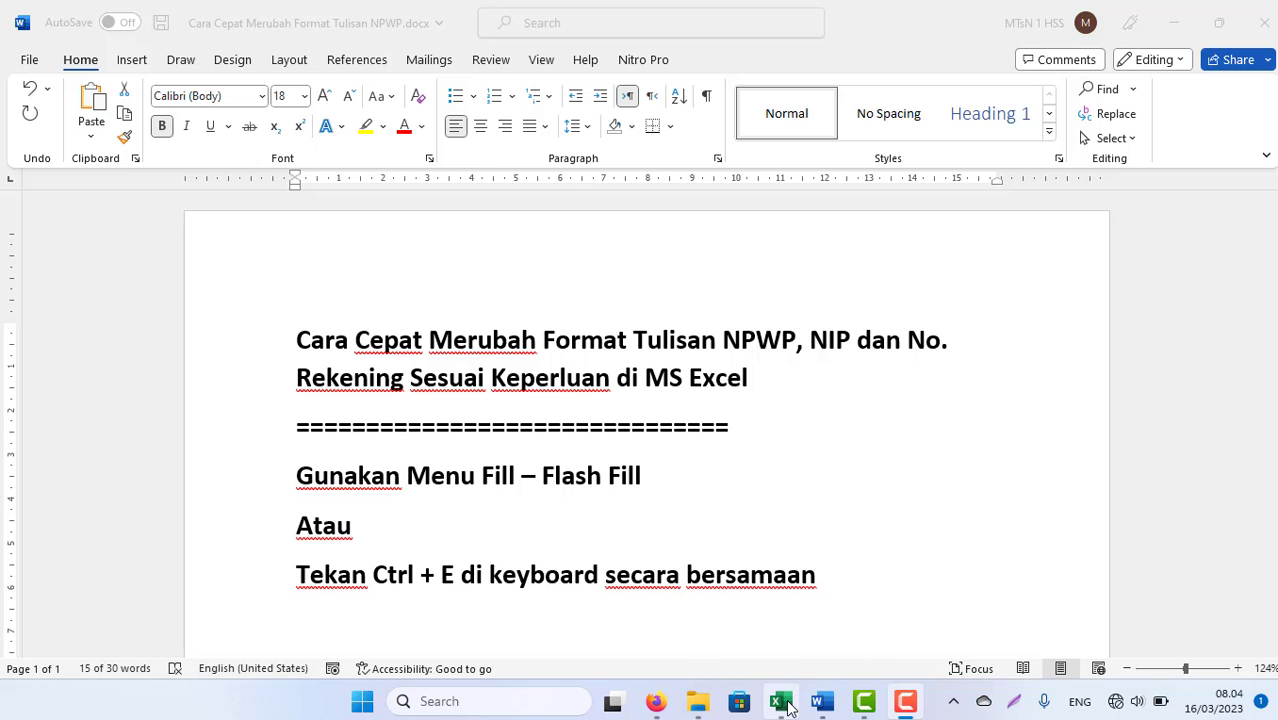
- Bring the merubah nik dan npwp.xlsx workbook to the front and select empty cell G6
mouse_move(781, 702)
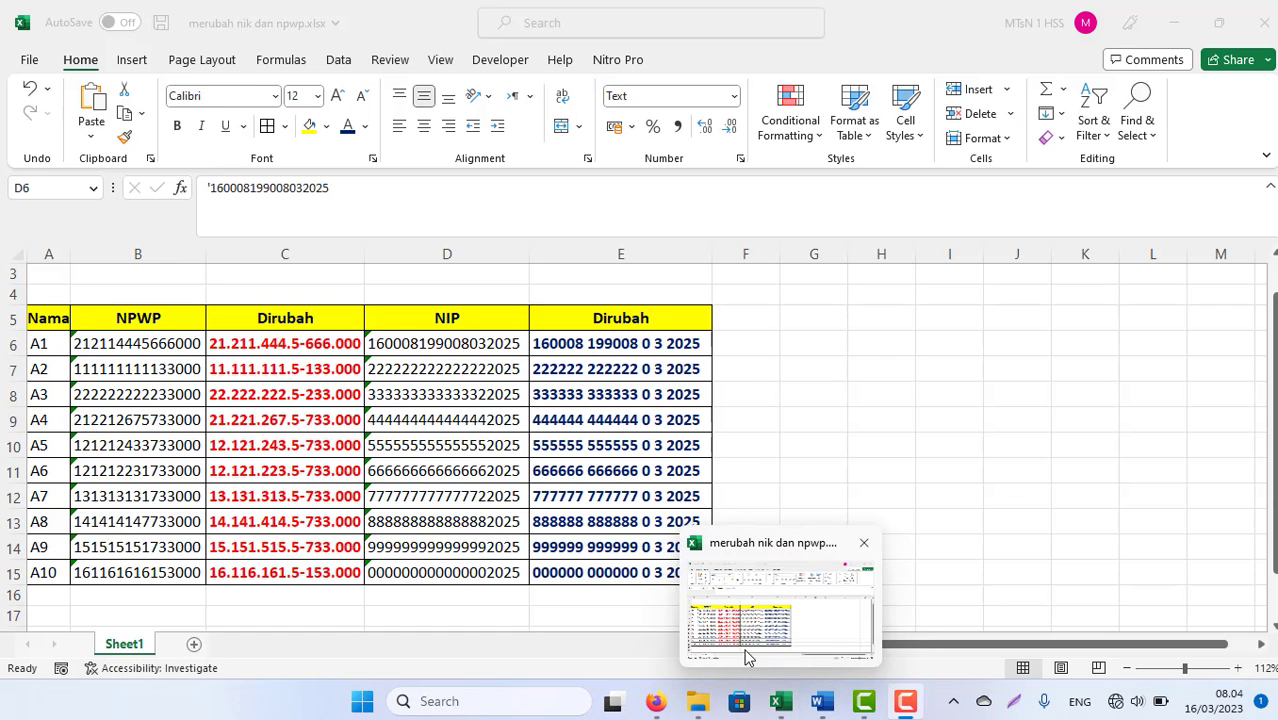
click(750, 660)
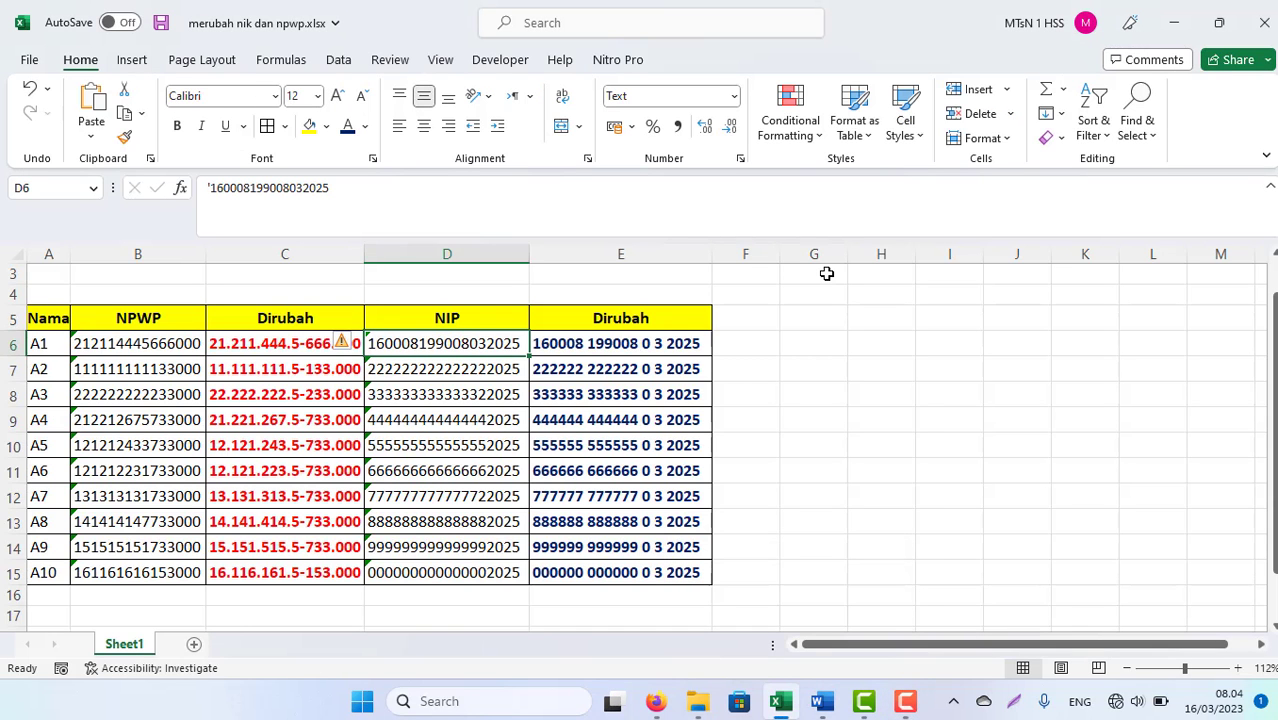
click(804, 351)
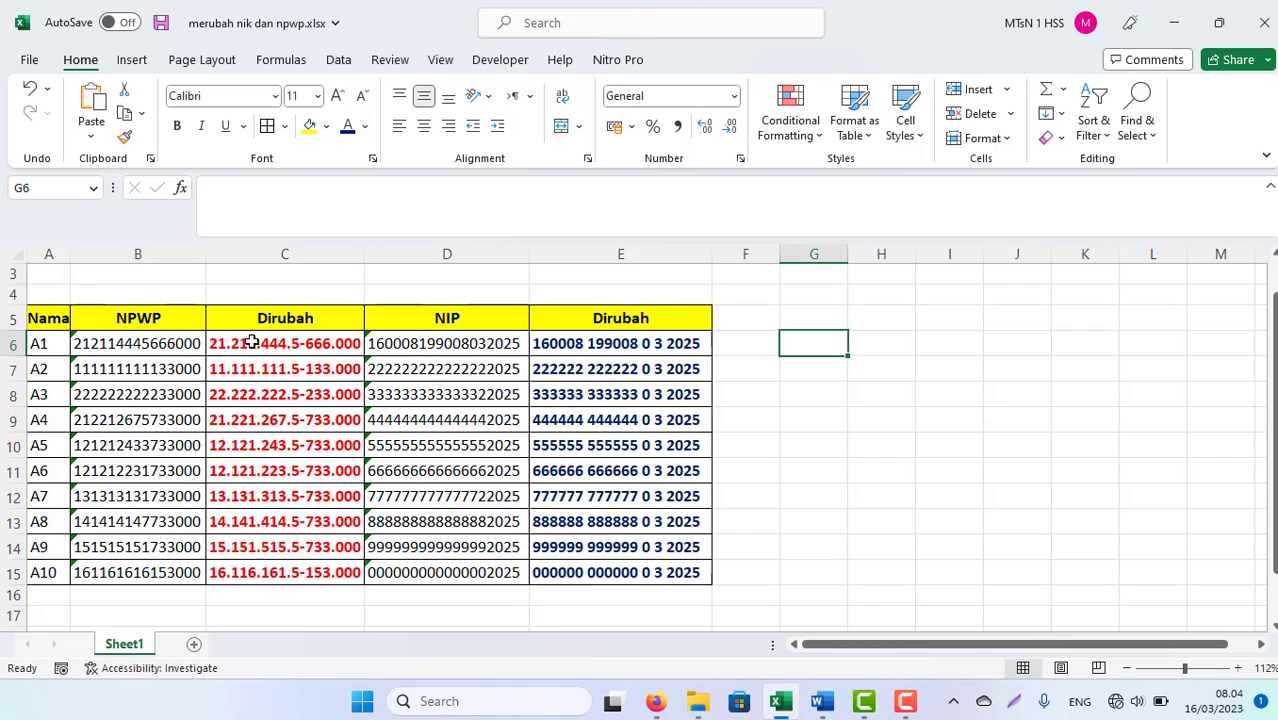
- Highlight the dotted NPWP values in column C and the spaced NIP values in column E
drag(284, 344, 248, 572)
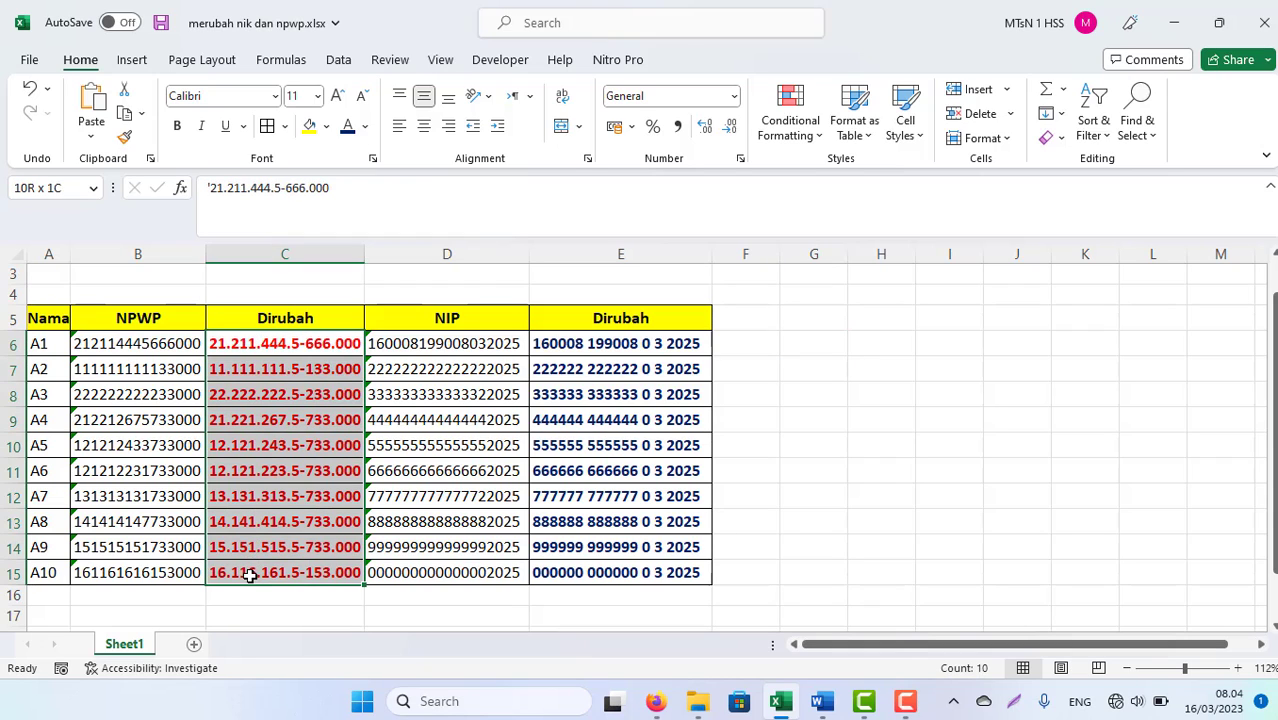
click(738, 418)
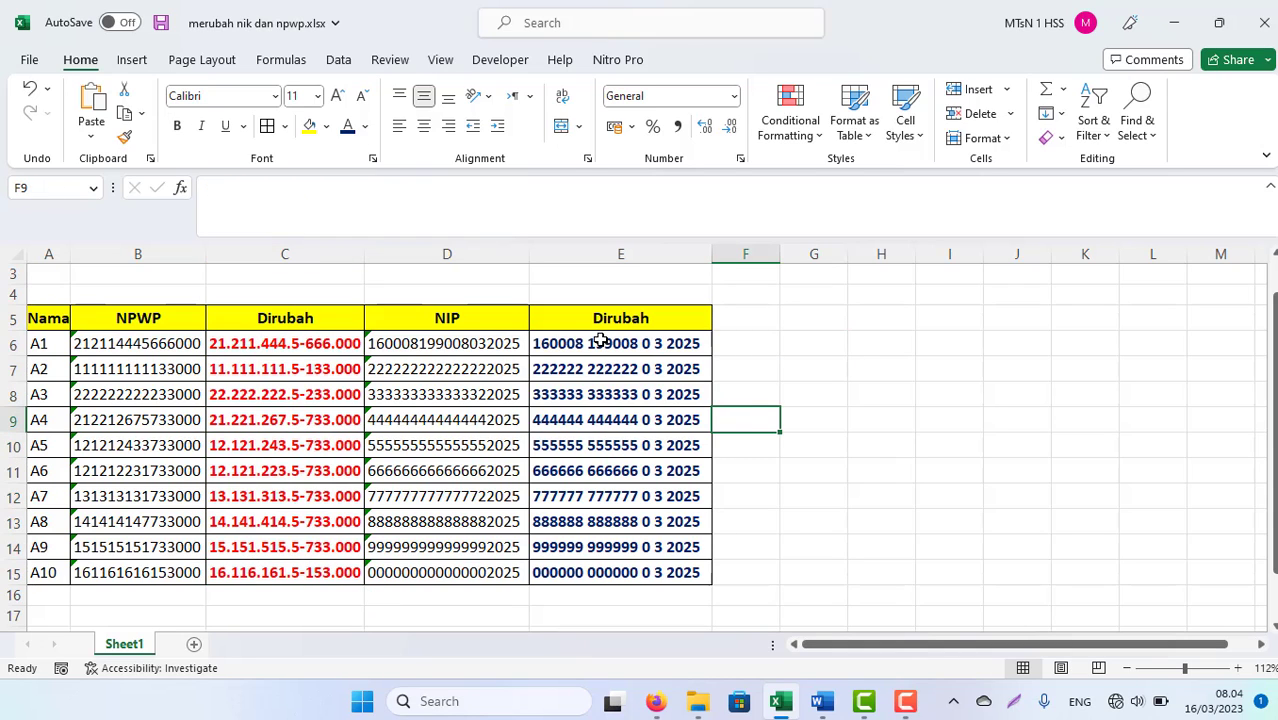
drag(598, 337, 613, 573)
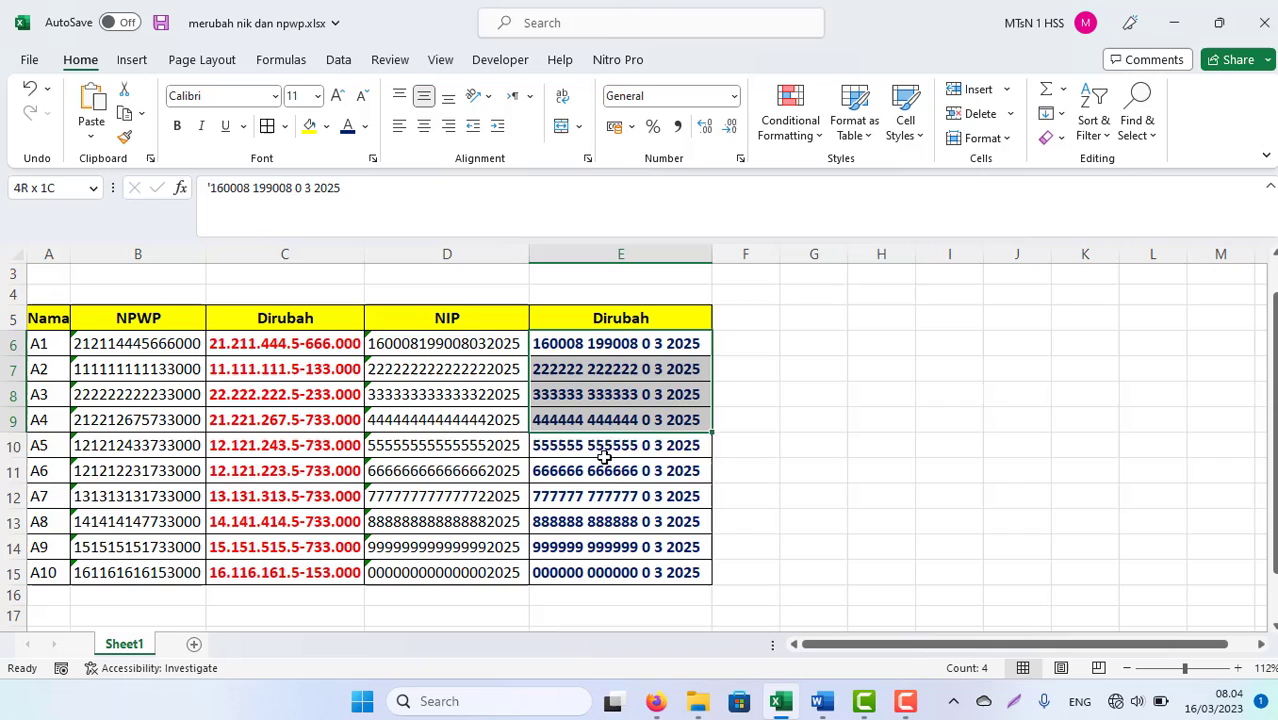
click(787, 447)
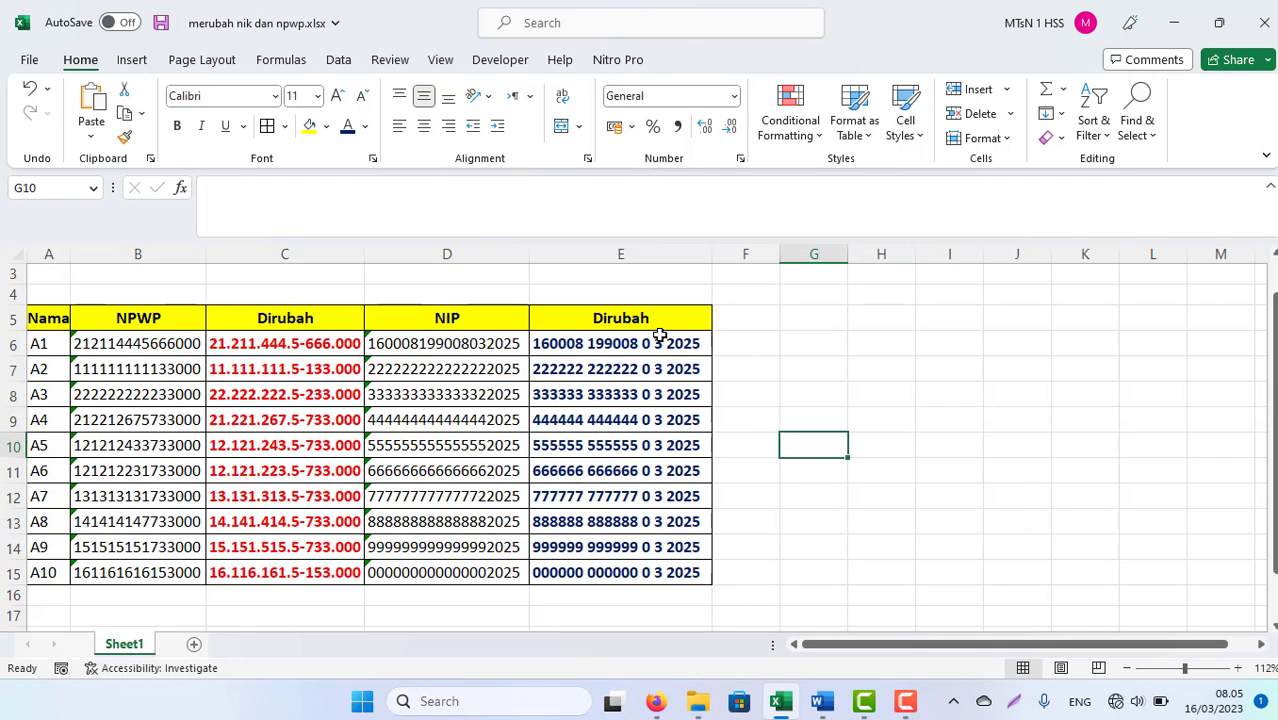
- Copy the sample NPWP 21.211.444.5-666.000 from C6 into H6
click(273, 350)
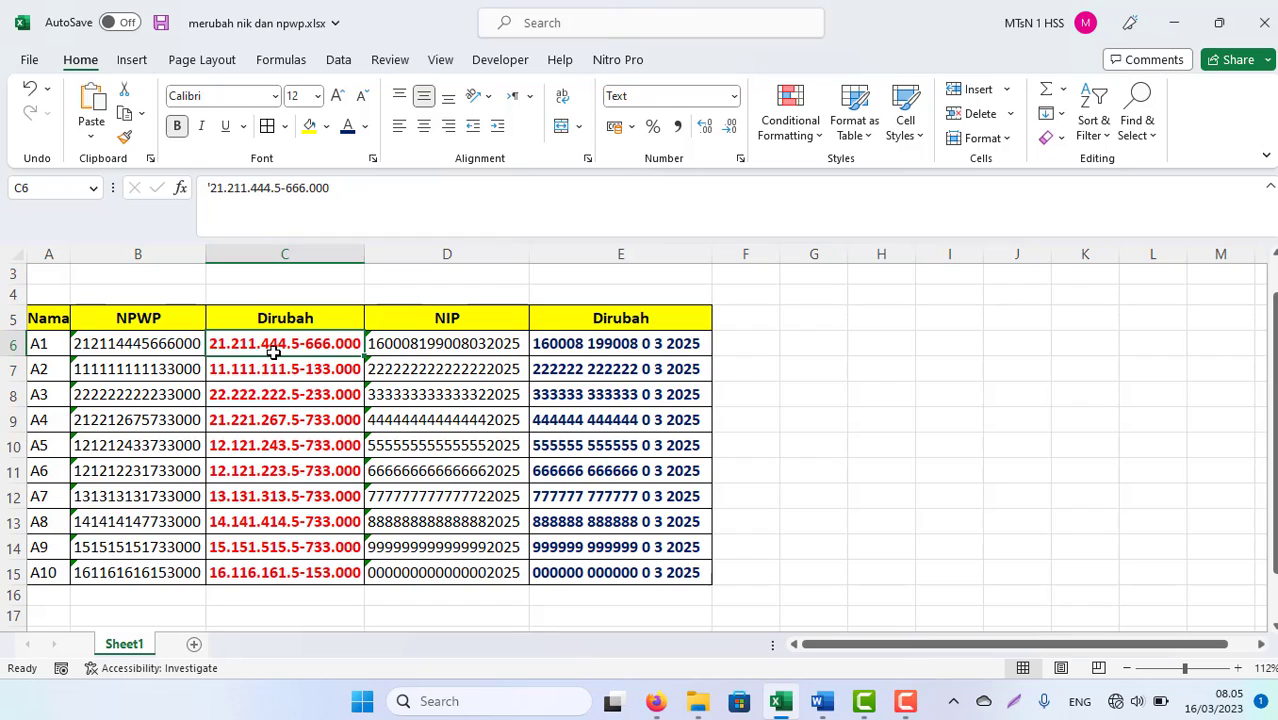
key(ctrl+c)
key(Right)
key(Right)
key(Right)
key(Right)
key(Right)
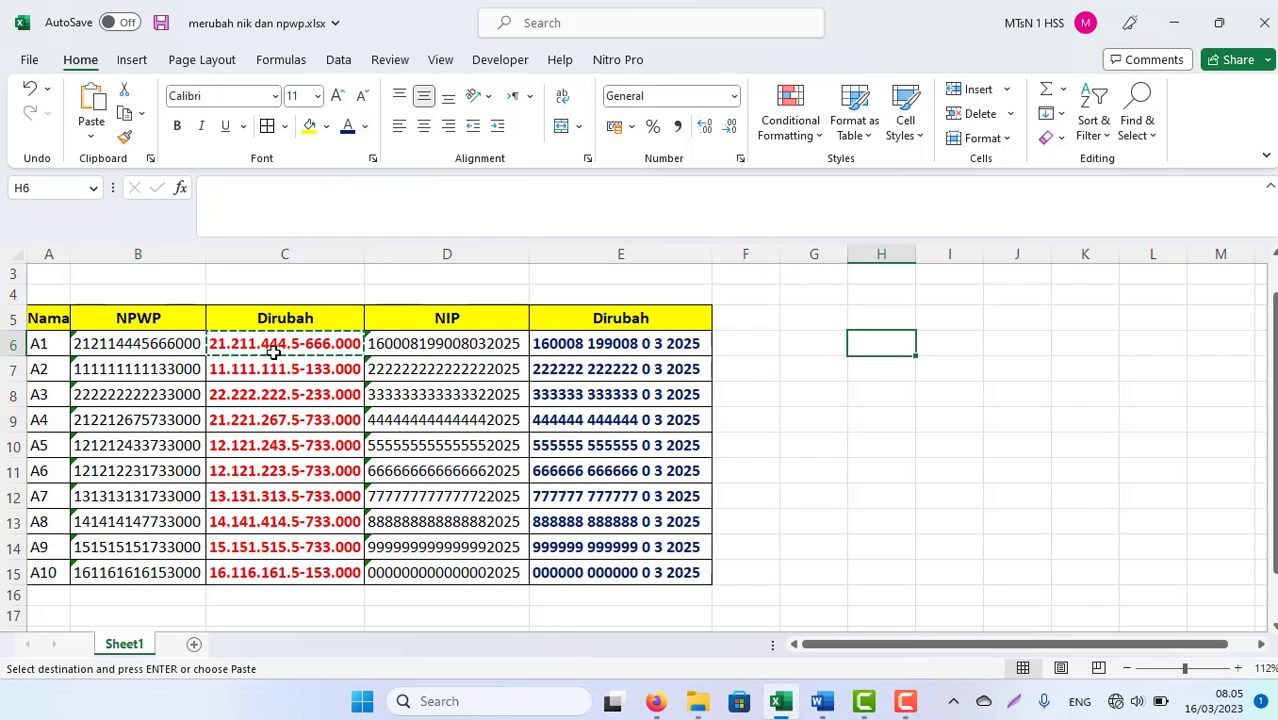
key(ctrl+v)
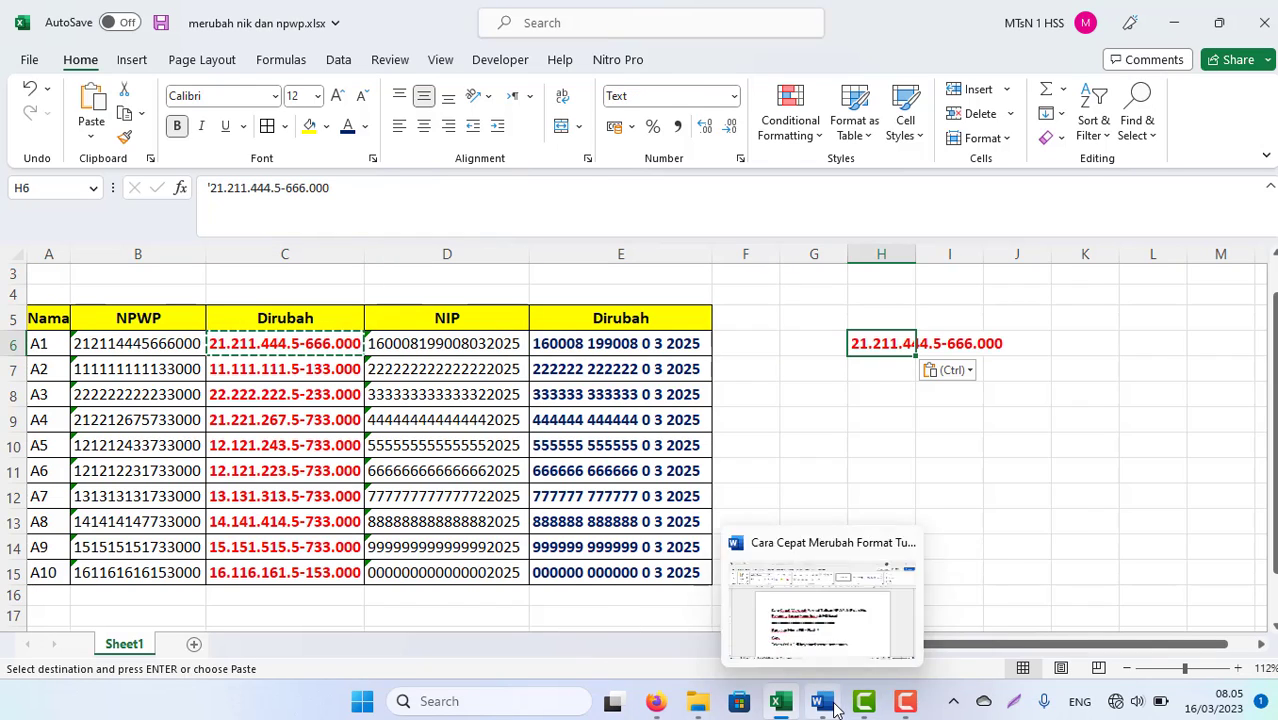
click(820, 701)
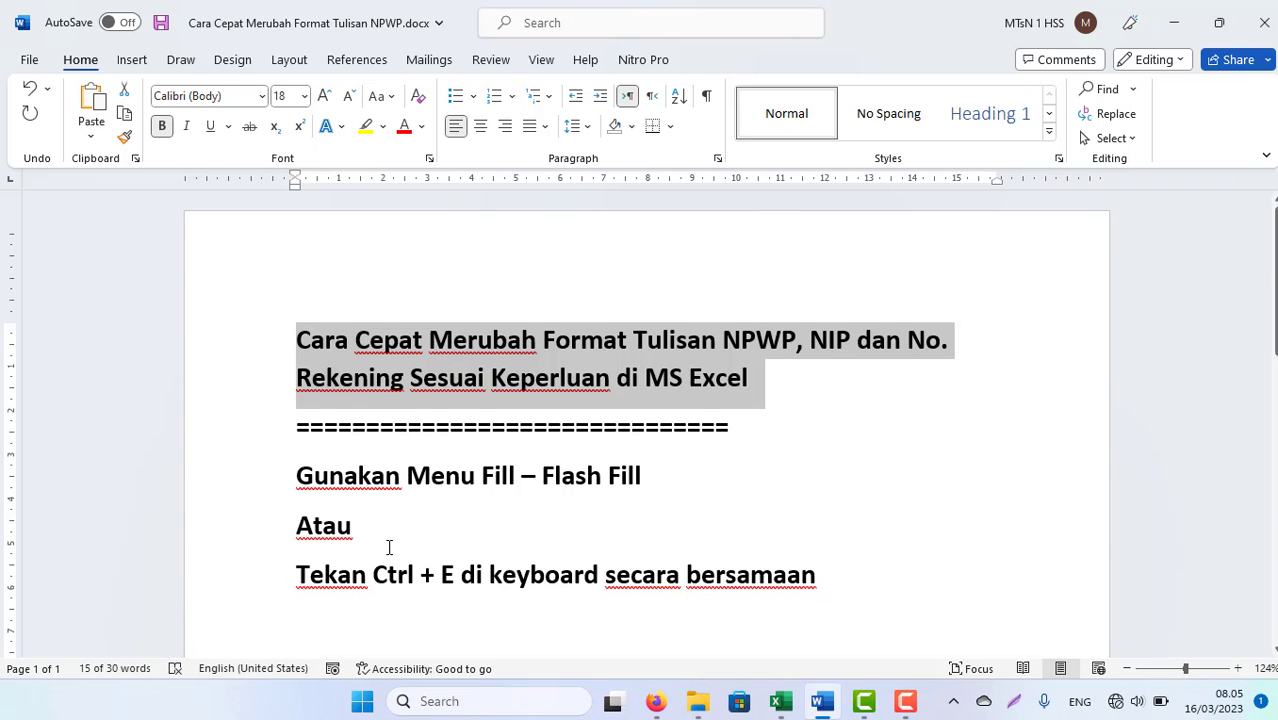
key(alt+Tab)
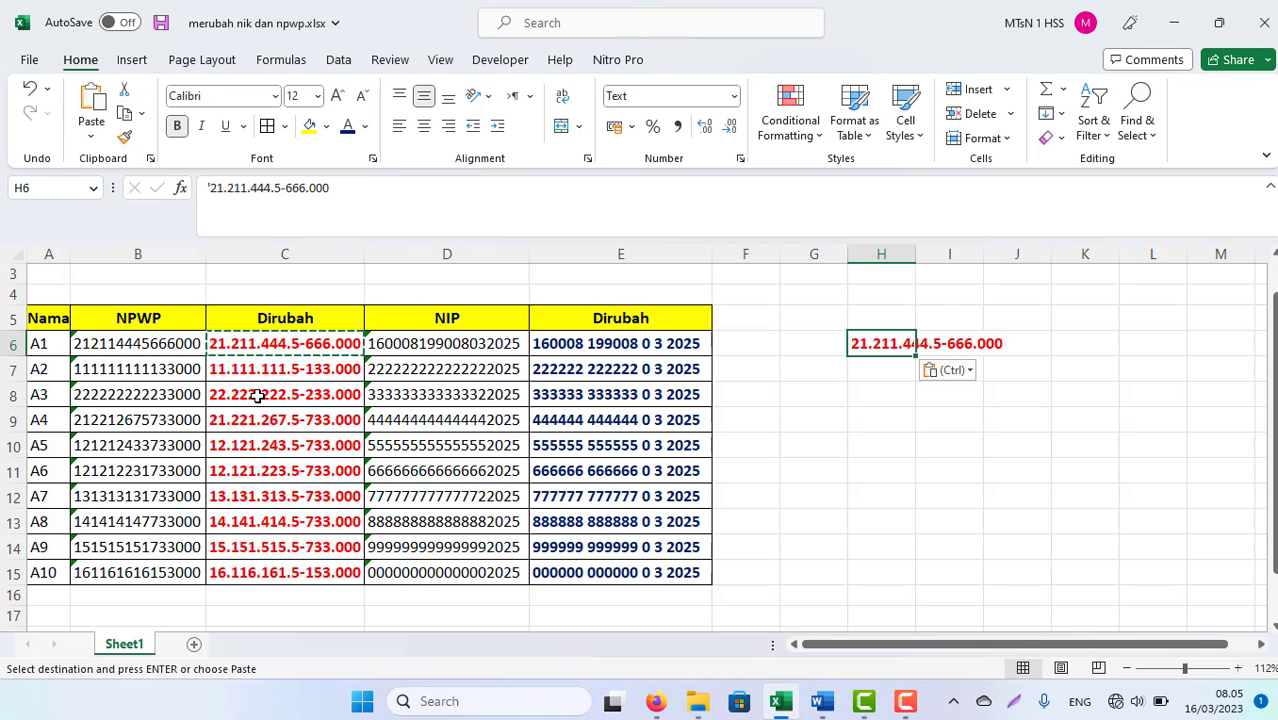
- Clear C6:C15 and E6:E15, then select C6
drag(249, 343, 247, 584)
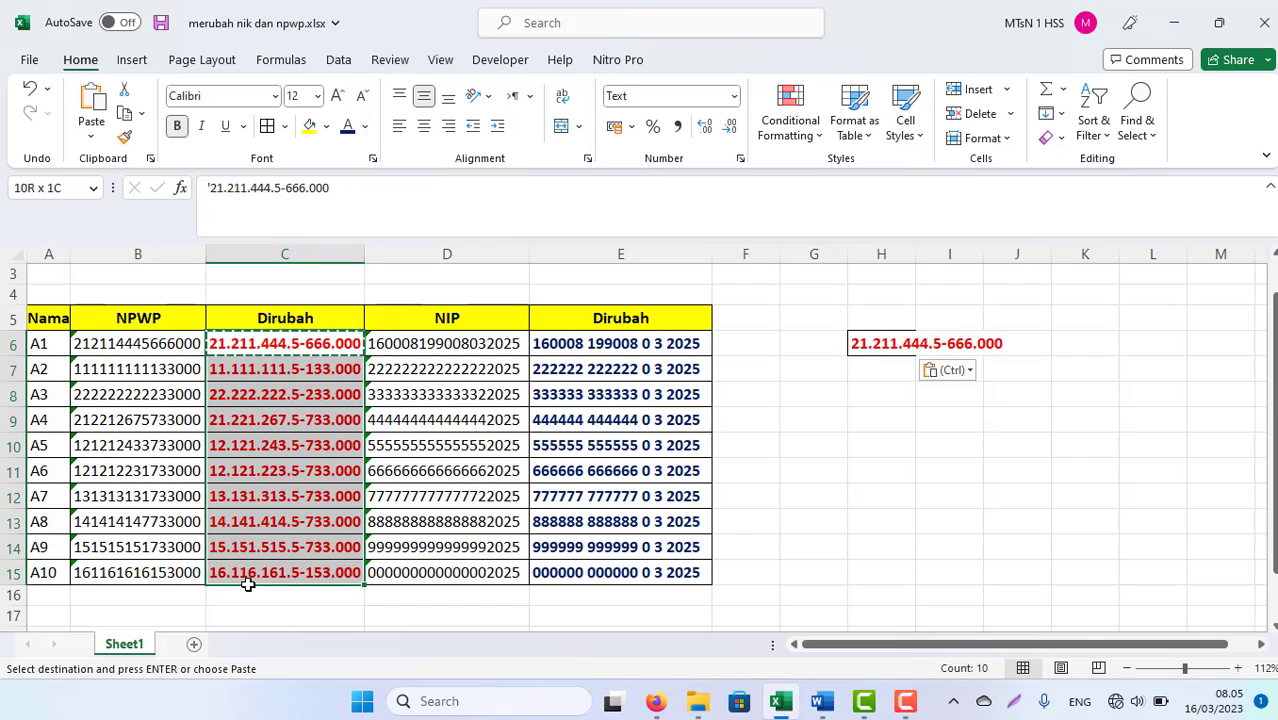
key(Delete)
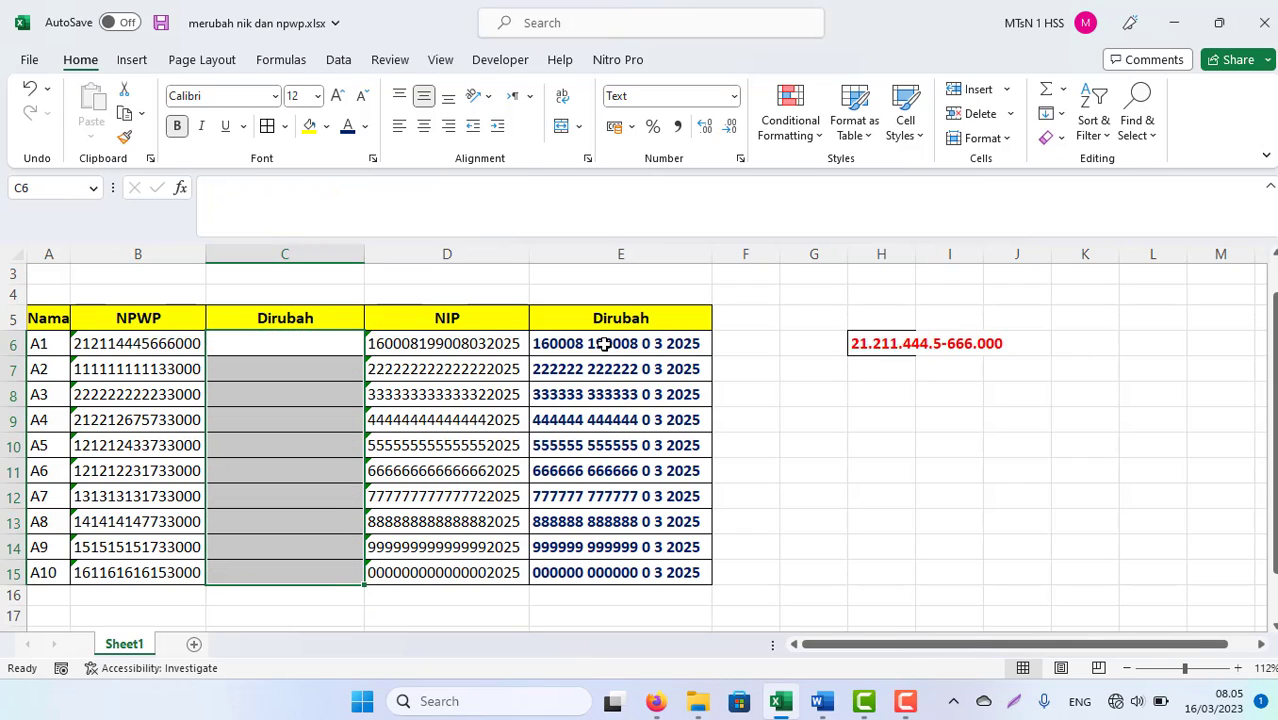
drag(604, 343, 593, 575)
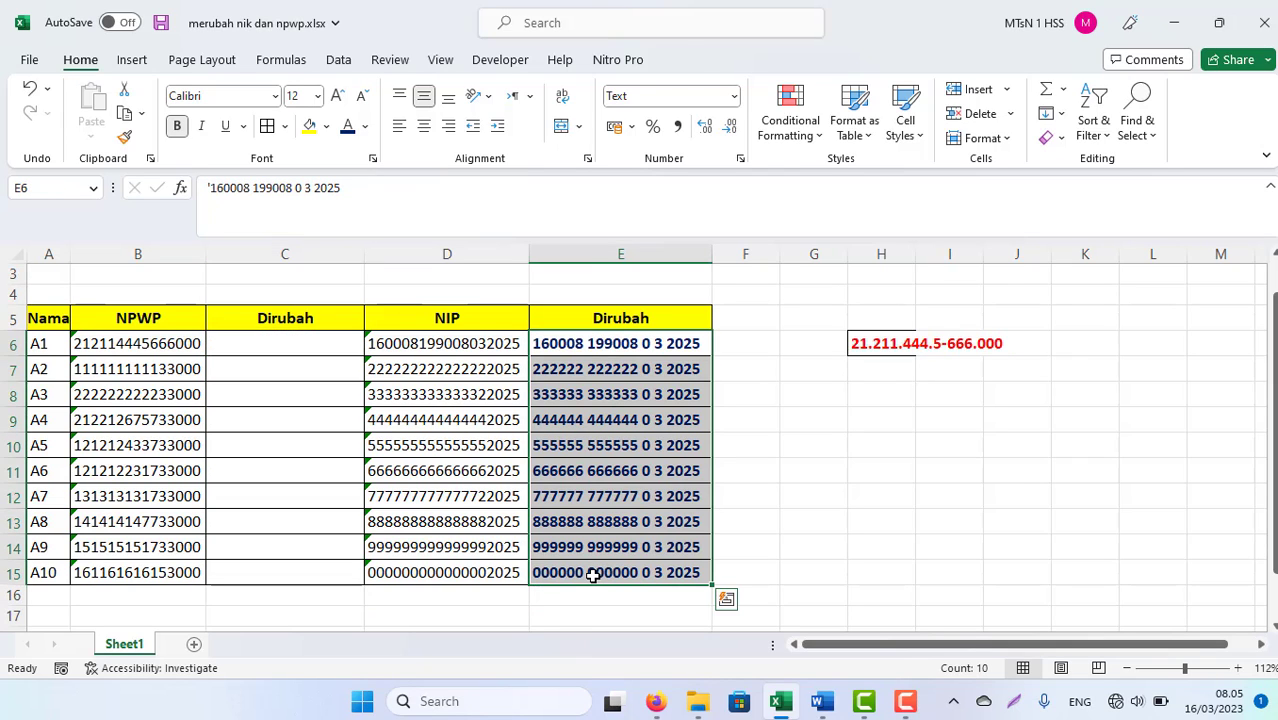
key(Delete)
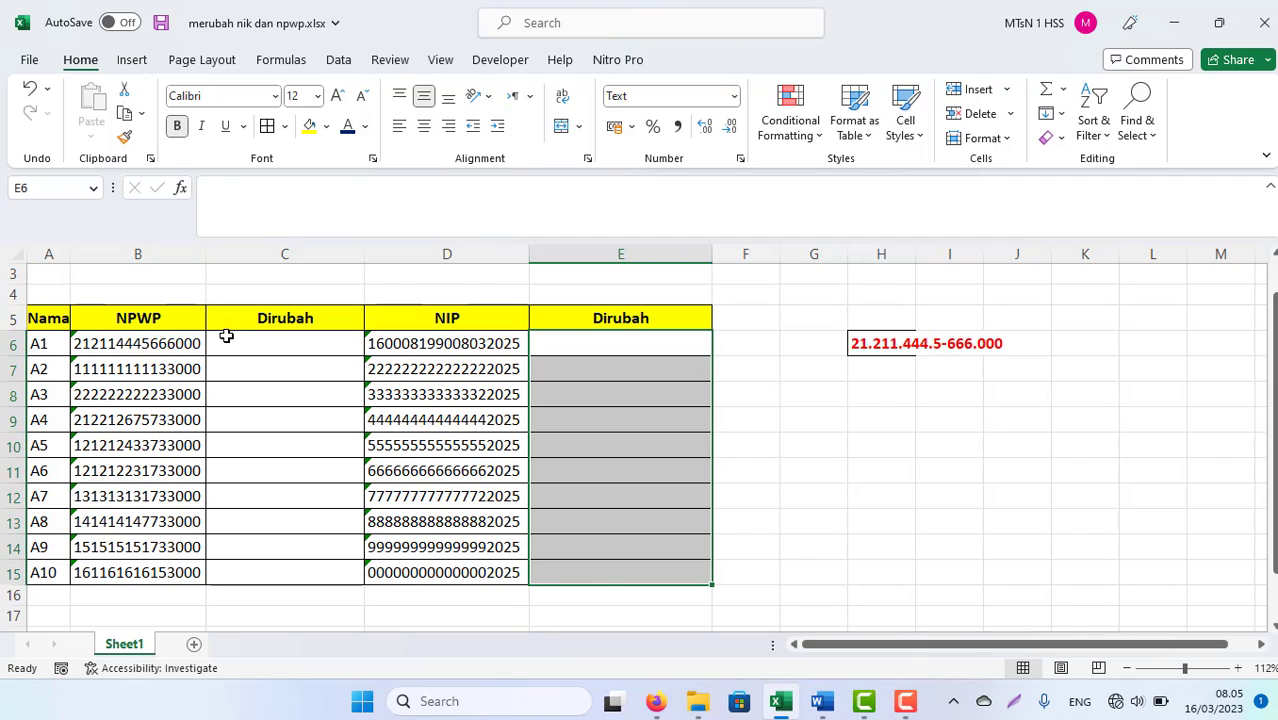
click(226, 337)
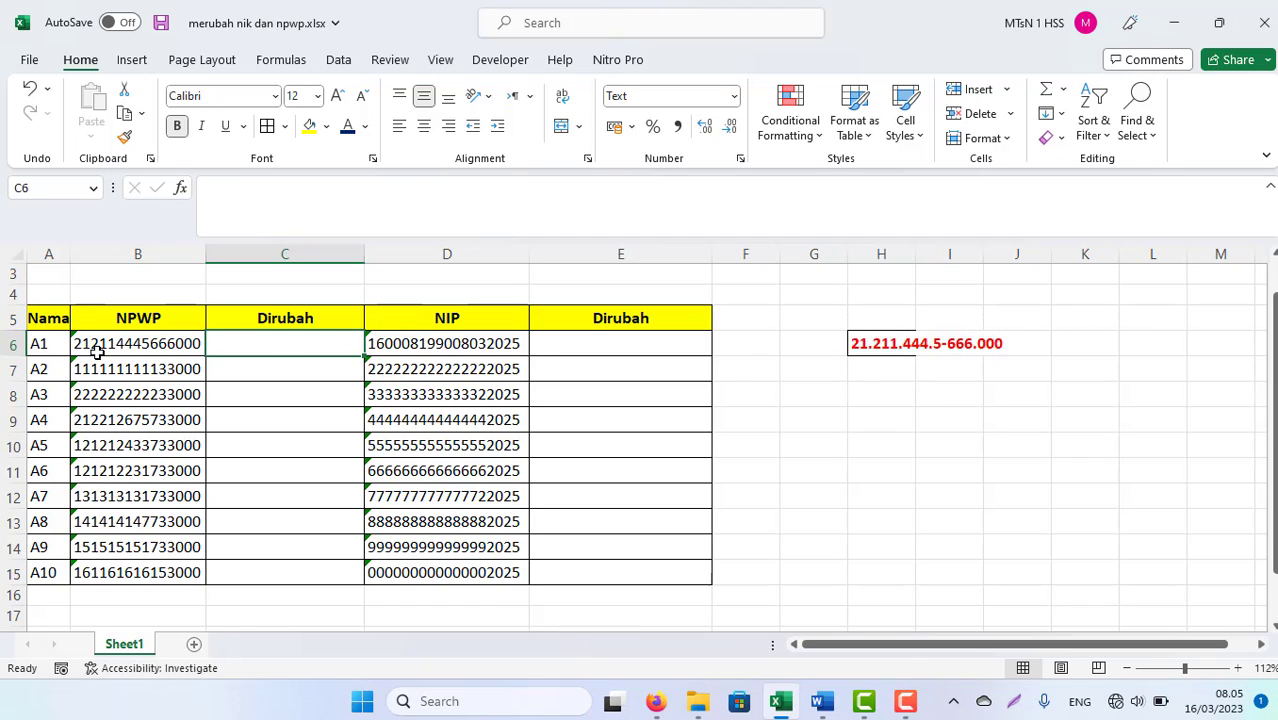
- Copy the raw NPWP number from B6 into C6
click(160, 343)
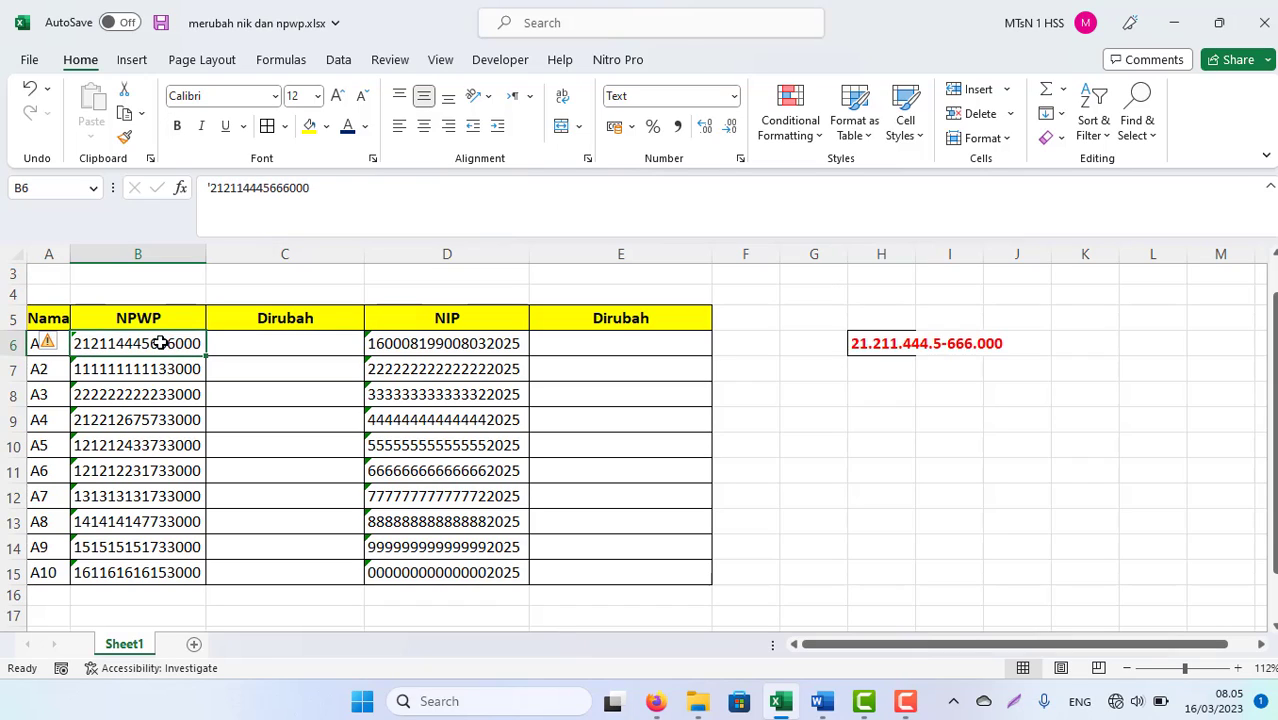
key(ctrl+c)
key(Right)
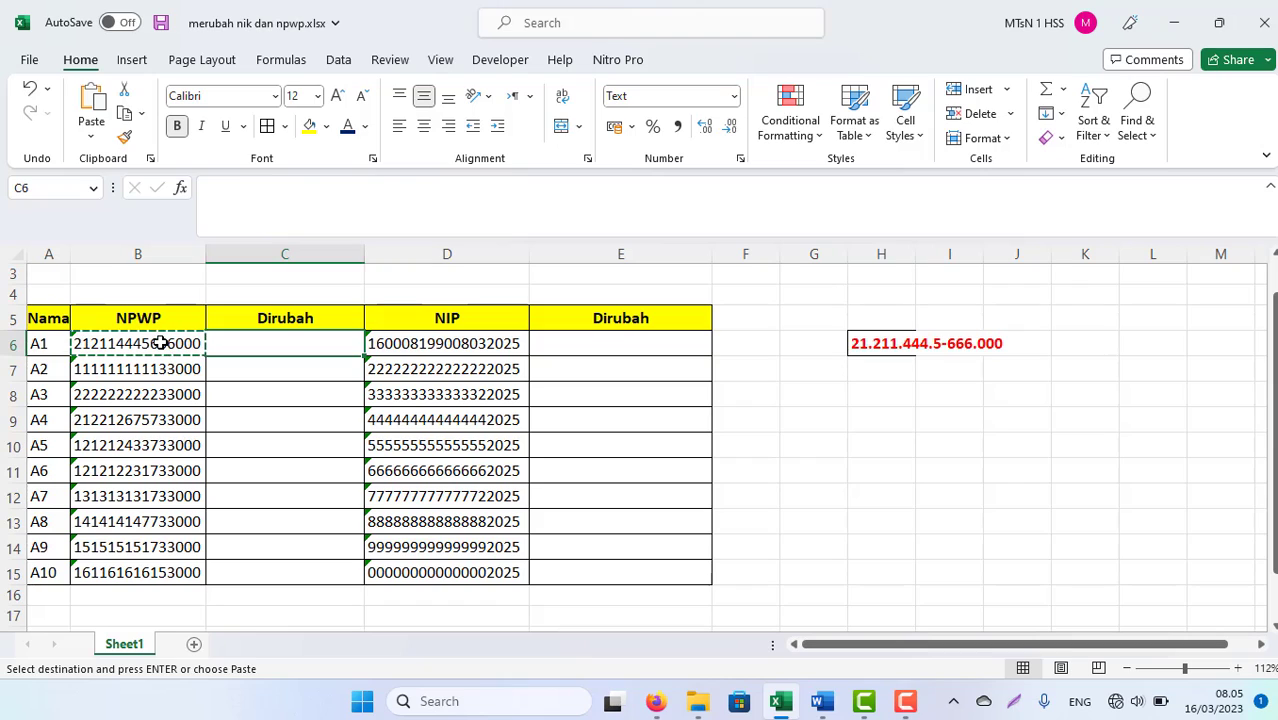
key(Left)
key(Right)
key(ctrl+v)
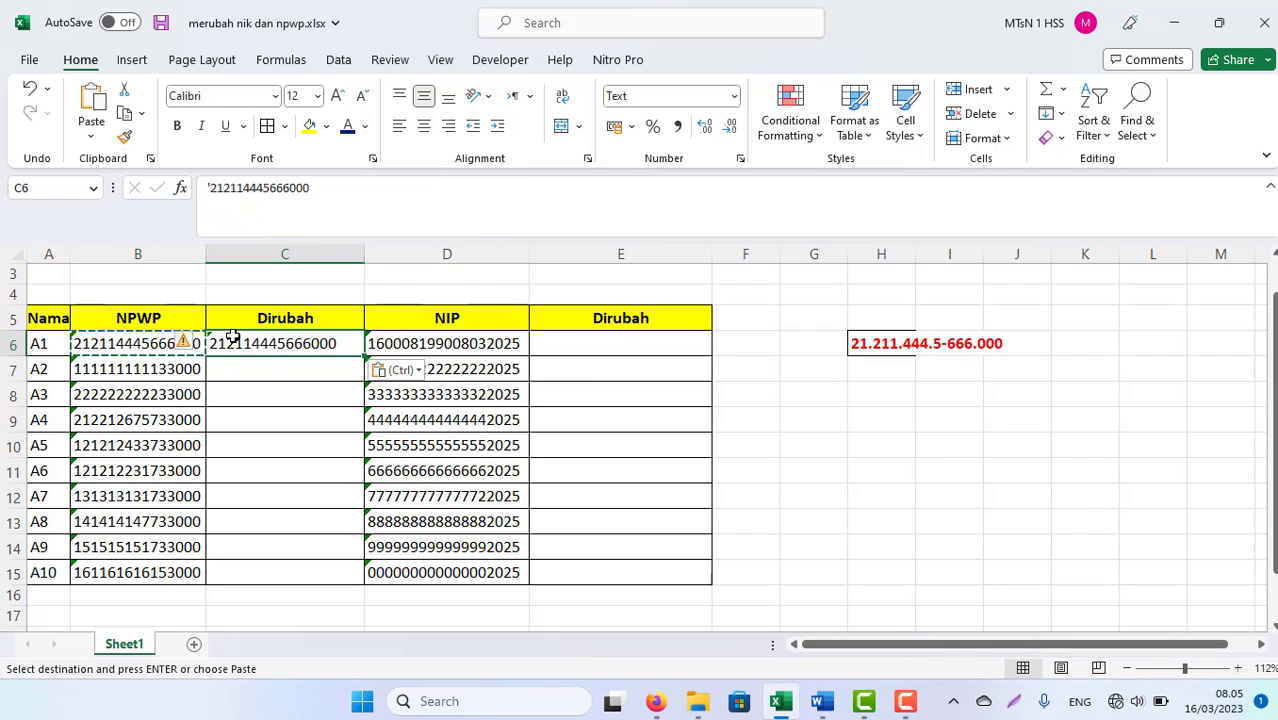
- Edit C6 to read 21.211.444.5-666.000 with dots and a dash
double_click(230, 344)
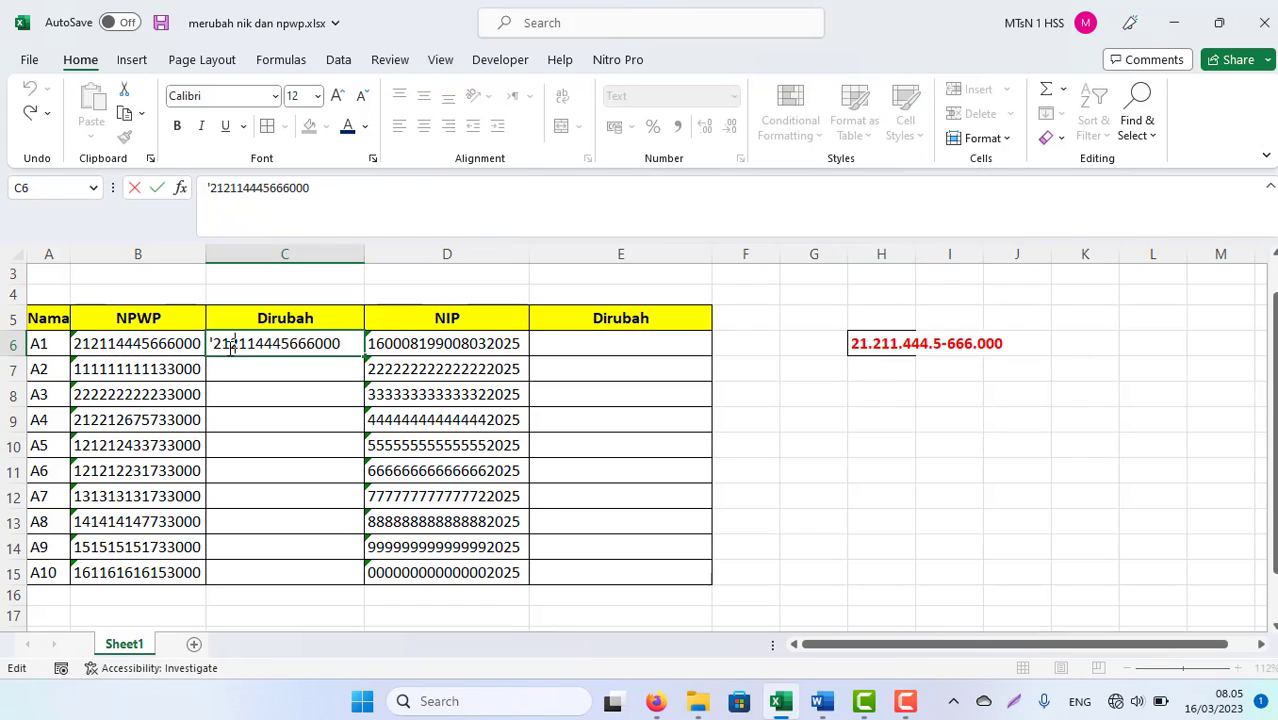
text(.211.)
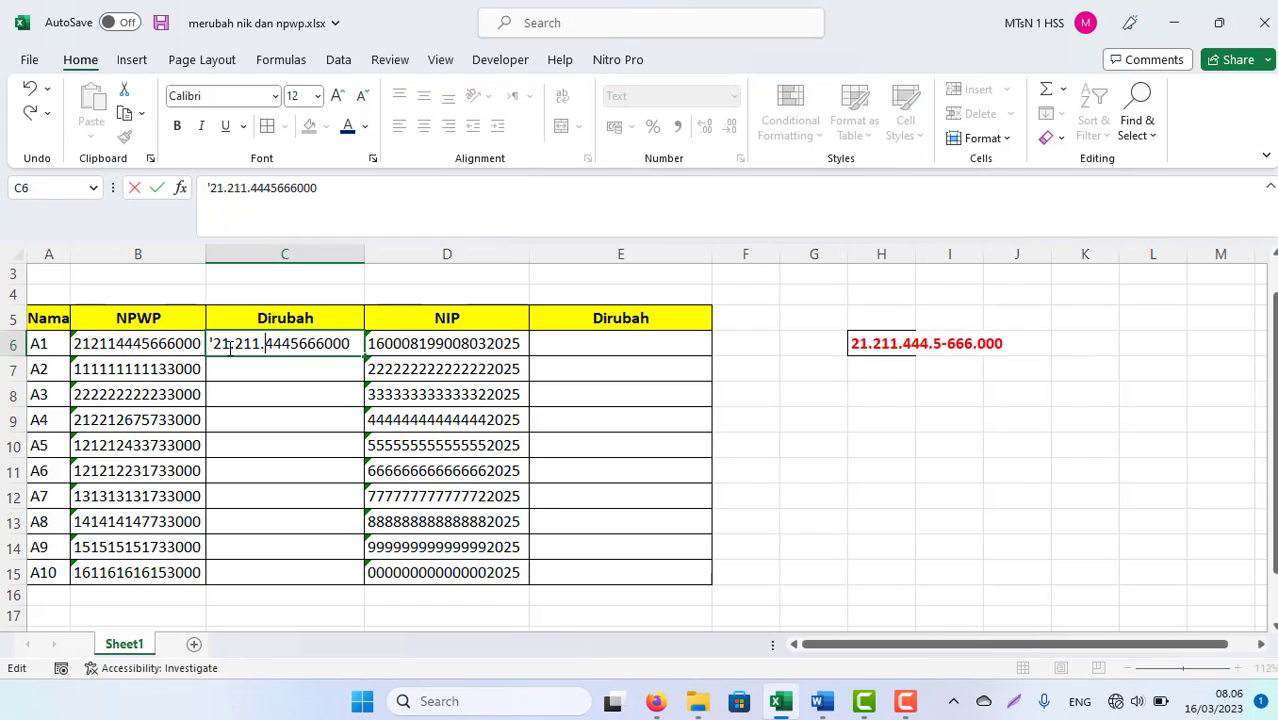
key(Right)
key(Right)
key(Right)
text(.5-)
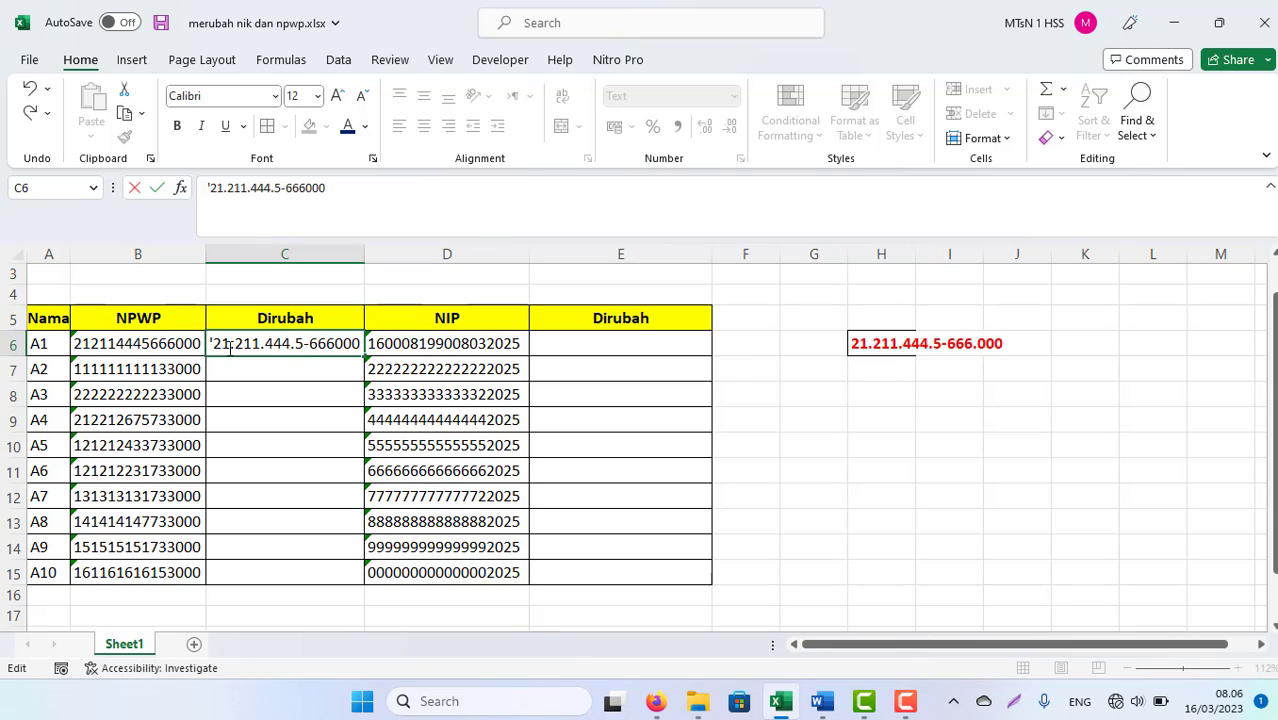
key(Right)
key(Right)
key(Right)
text(.)
key(Return)
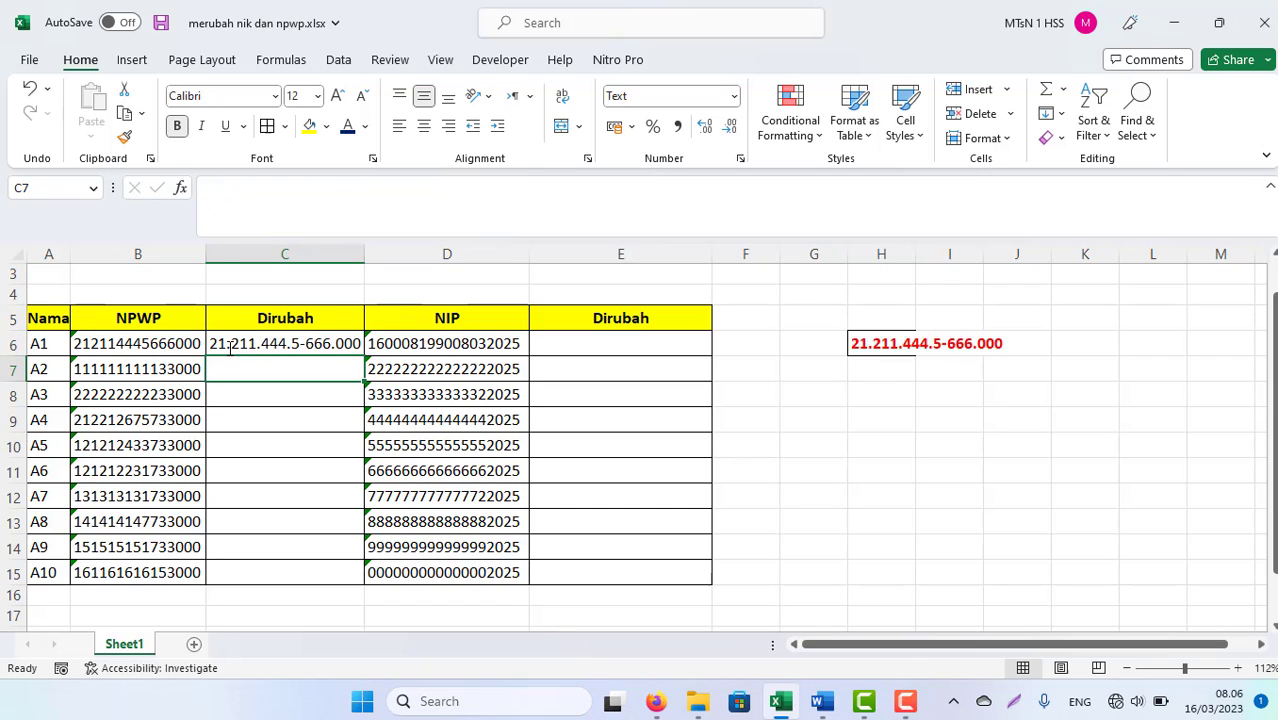
- Flash Fill C7:C15 from the C6 example using the Fill menu
click(238, 343)
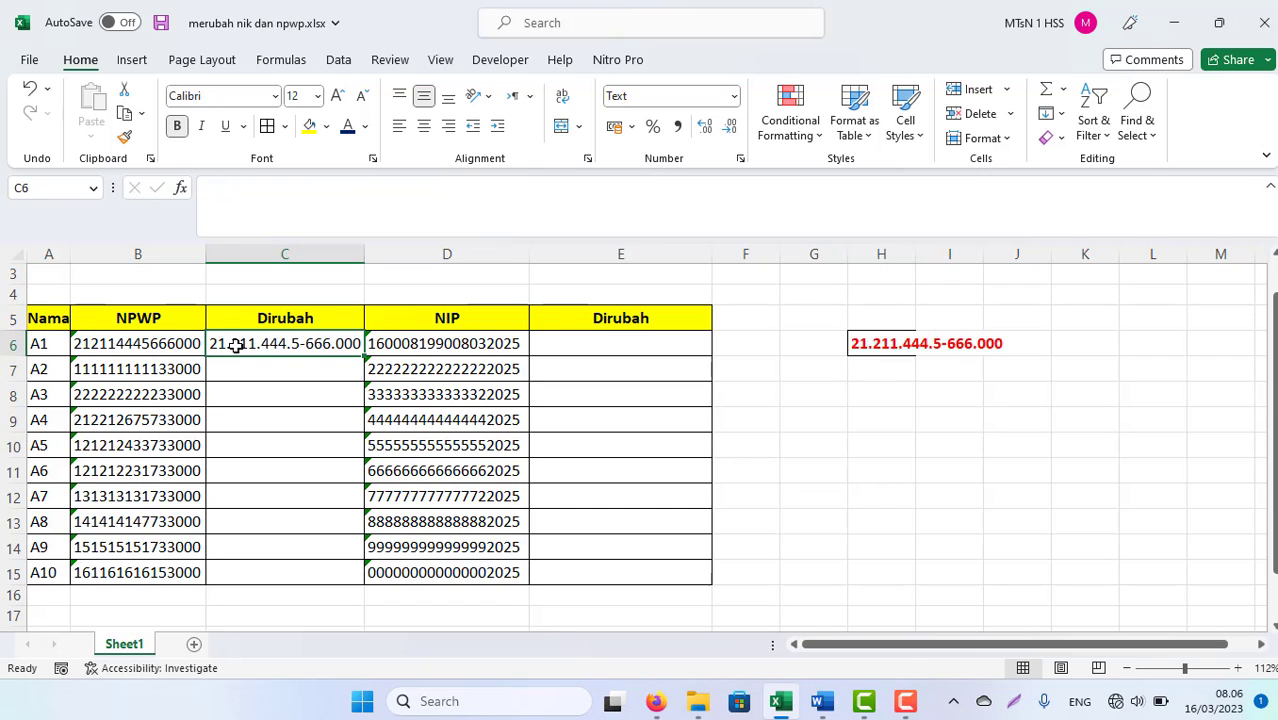
click(226, 370)
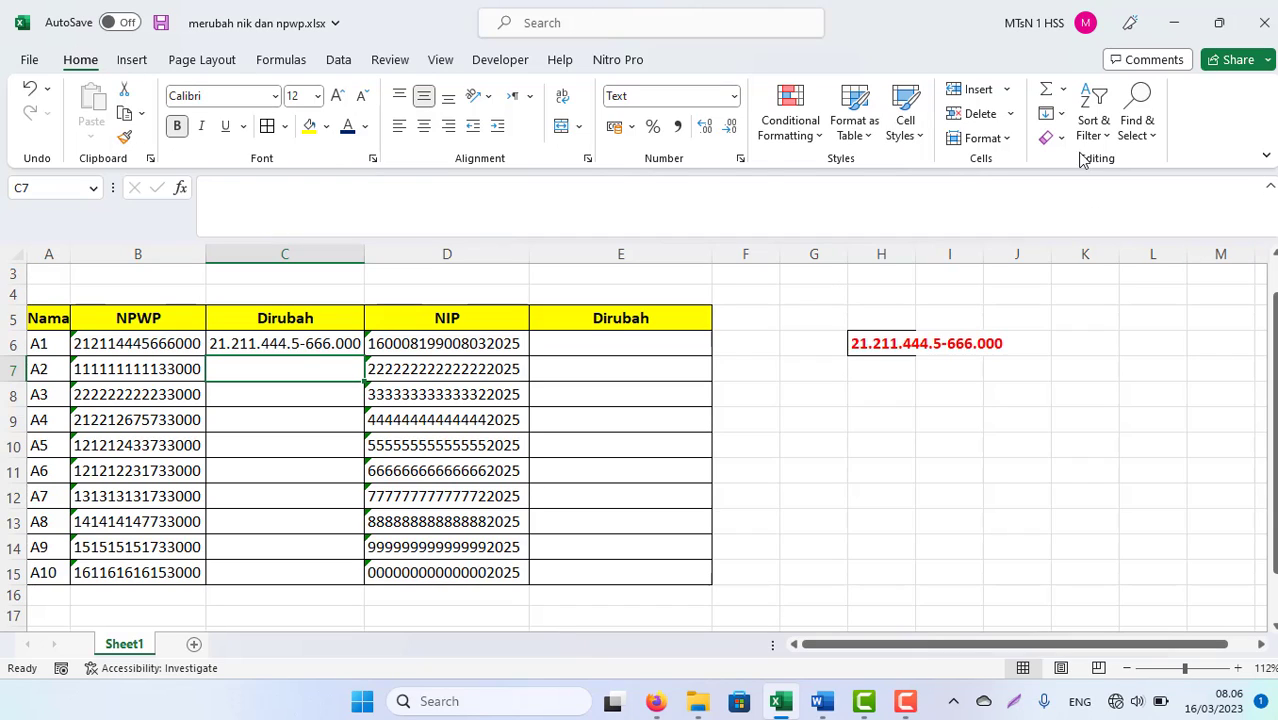
click(1062, 114)
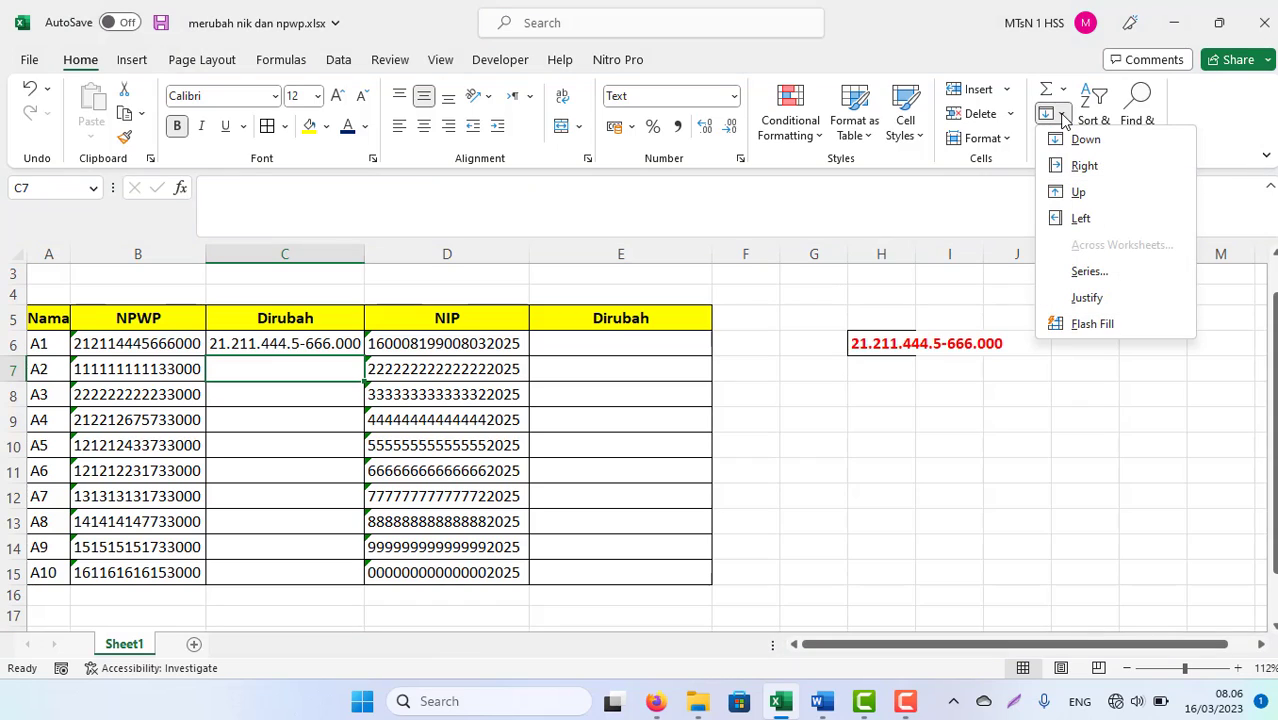
click(1088, 324)
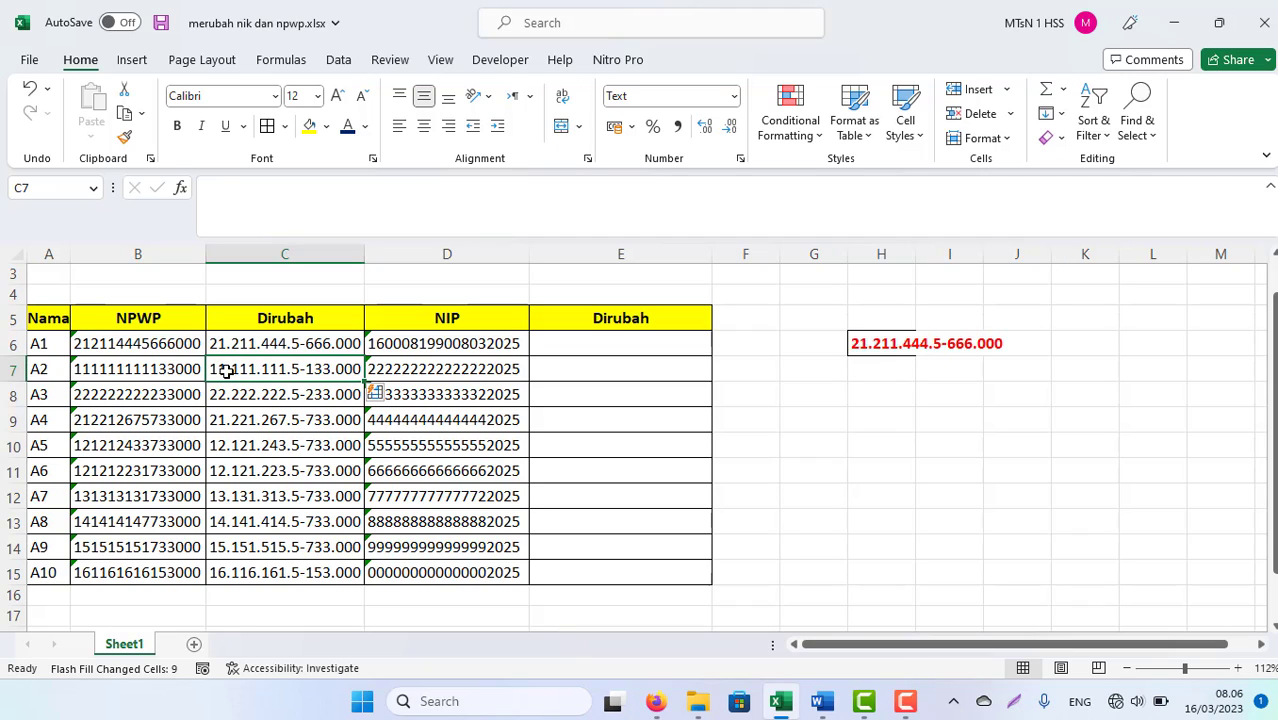
- Check the flash-filled NPWP values in C7:C15, glance at the Word notes, and return to Excel
click(230, 343)
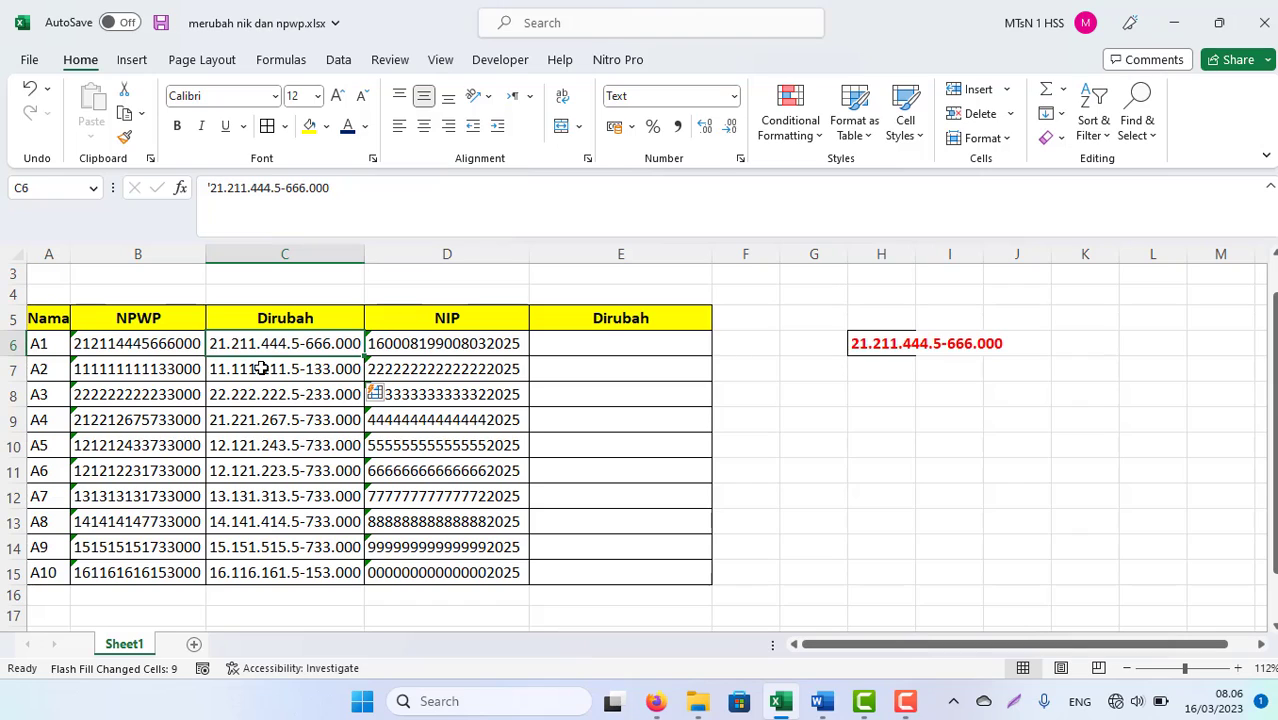
click(243, 373)
drag(243, 373, 237, 574)
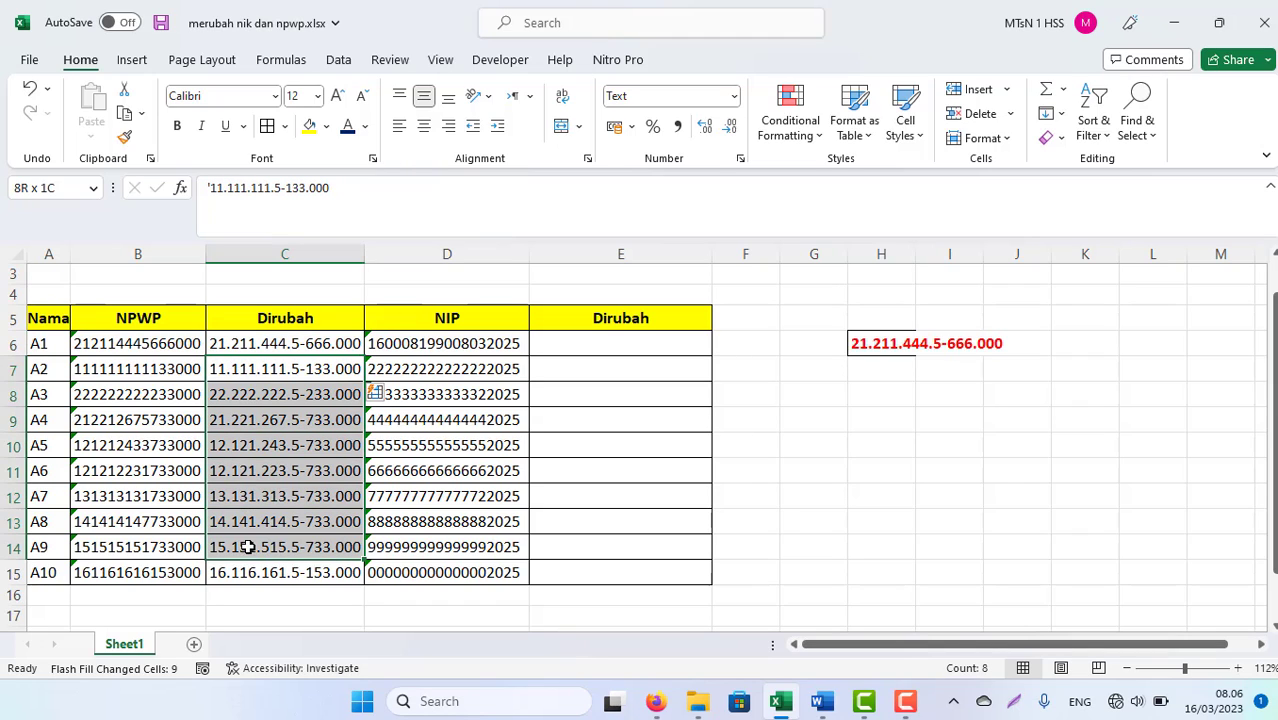
click(246, 372)
click(822, 700)
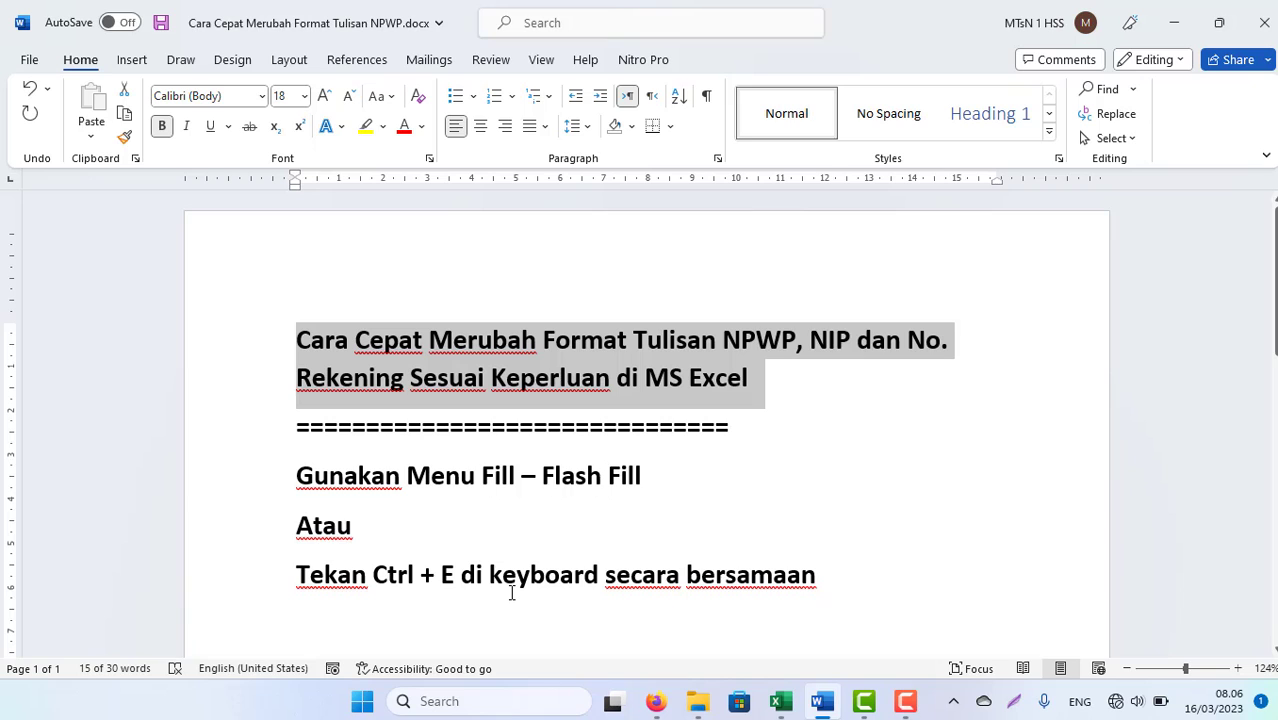
key(alt+Tab)
- Clear C7:C15 and refill it with Ctrl+E in the dotted 11.111.111.5-133.000 style
key(shift+Down)
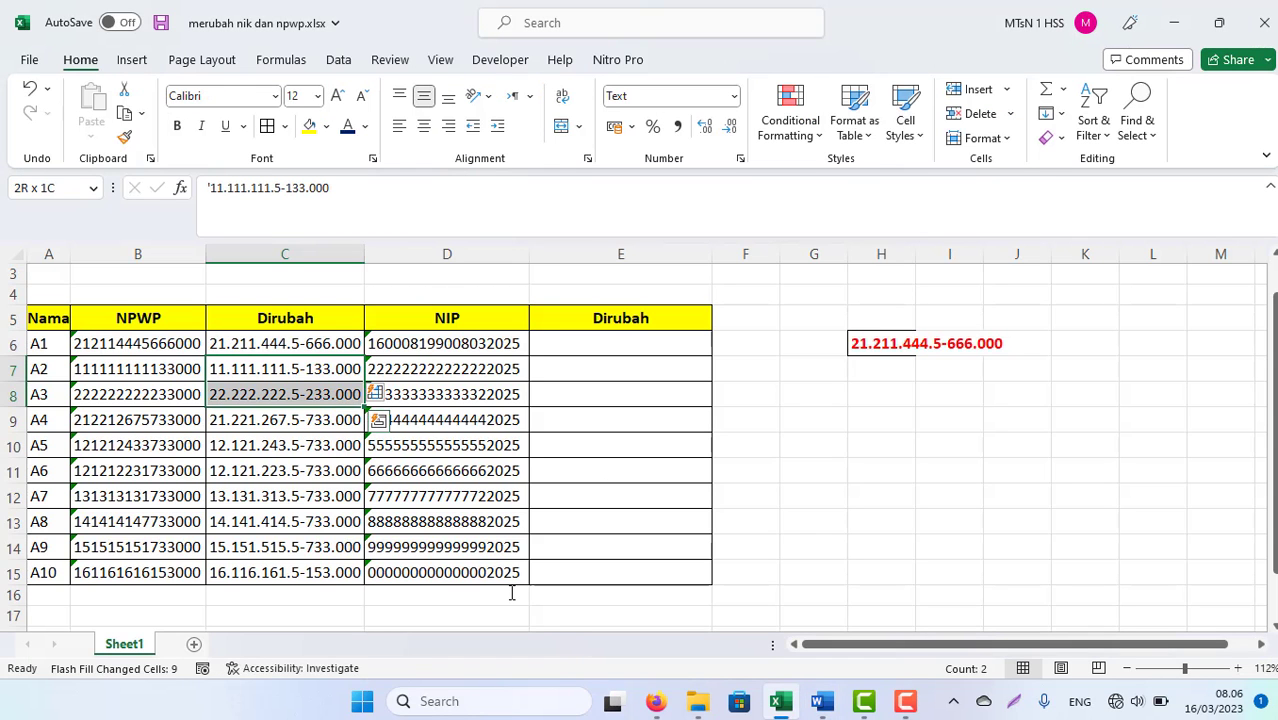
key(shift+Down)
key(shift+Down)
key(shift+Down)
key(shift+Down)
key(shift+Down)
key(shift+Down)
key(Delete)
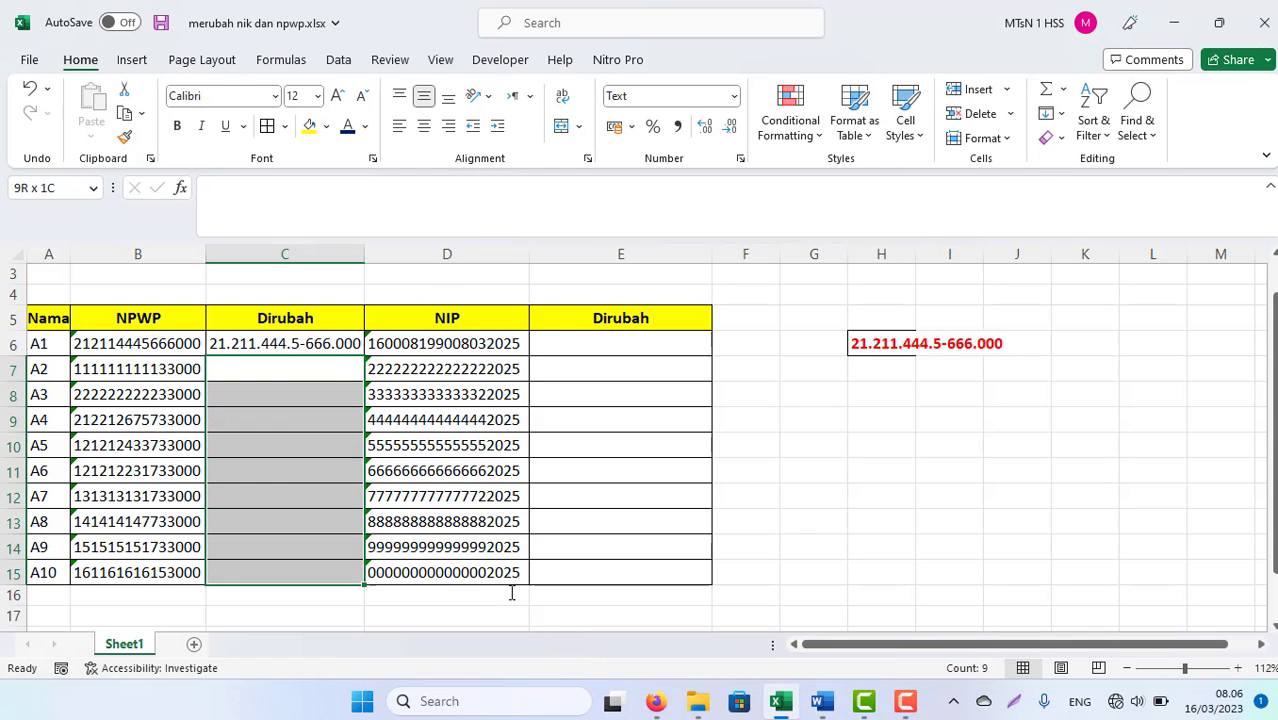
click(230, 367)
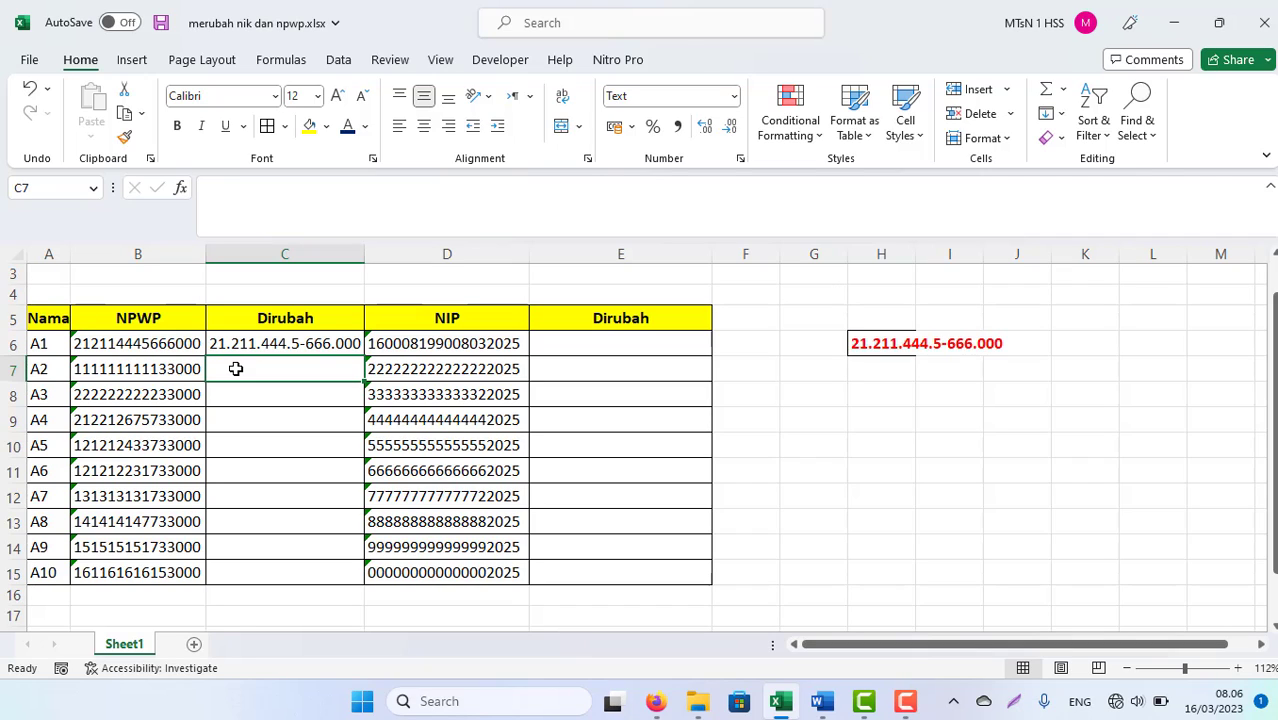
key(ctrl+e)
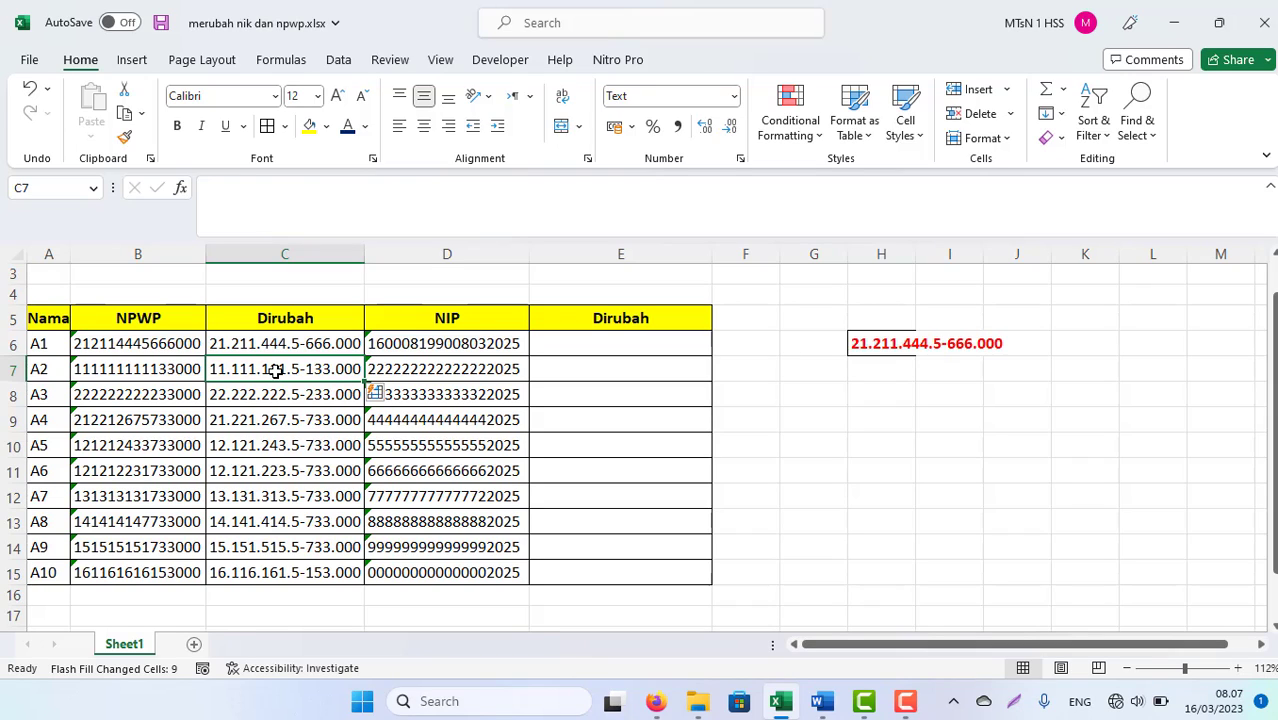
key(Up)
- Copy the first NIP number from D6 into E6
key(Right)
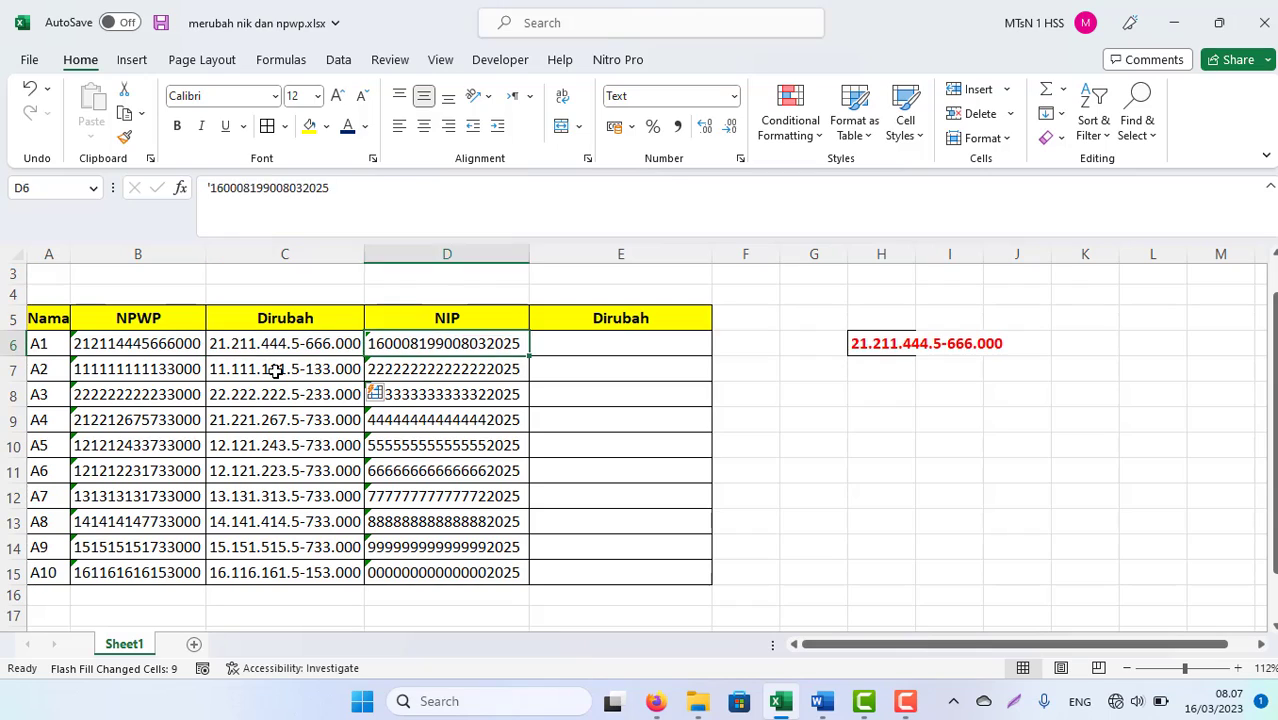
key(Right)
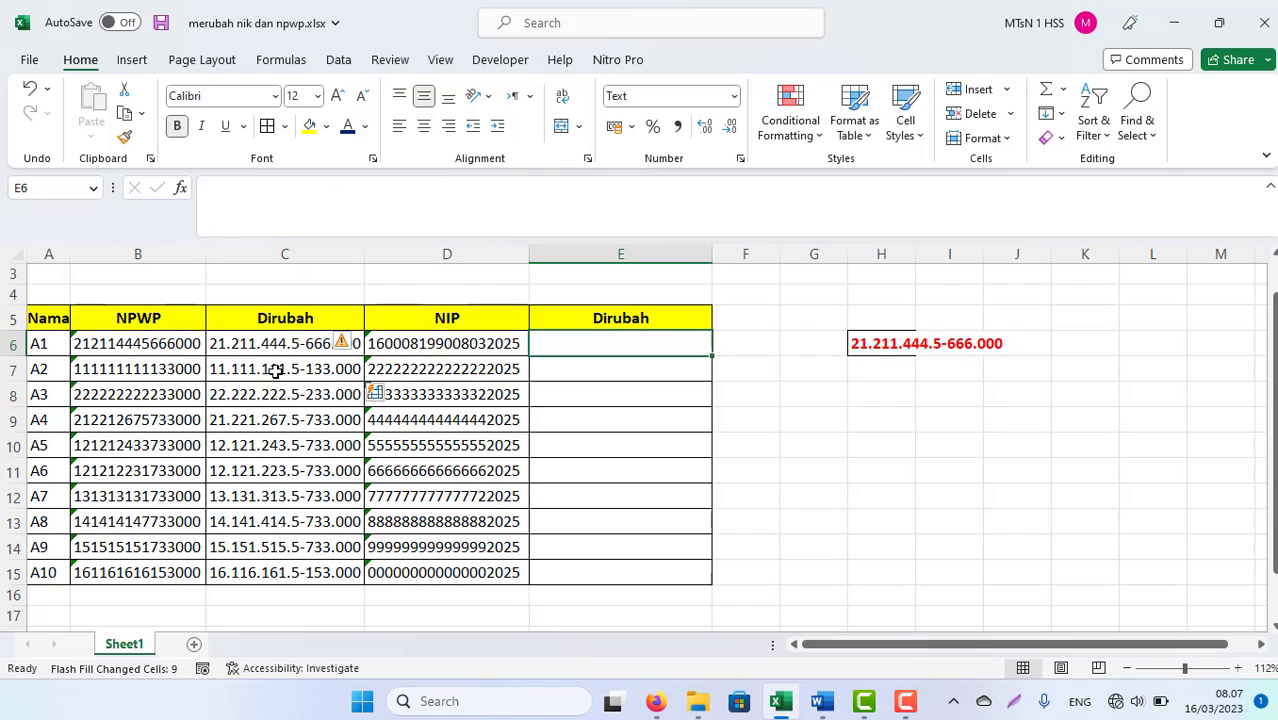
key(Left)
key(Left)
key(Right)
key(ctrl+c)
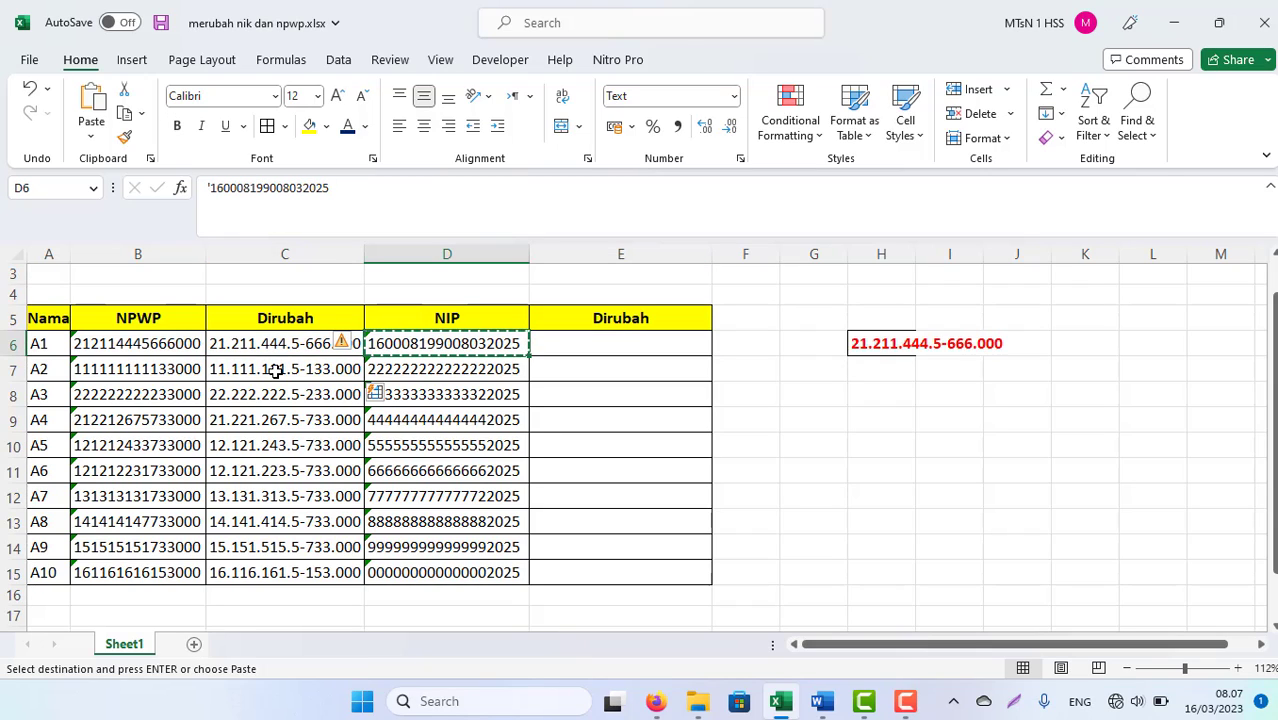
key(Right)
key(ctrl+v)
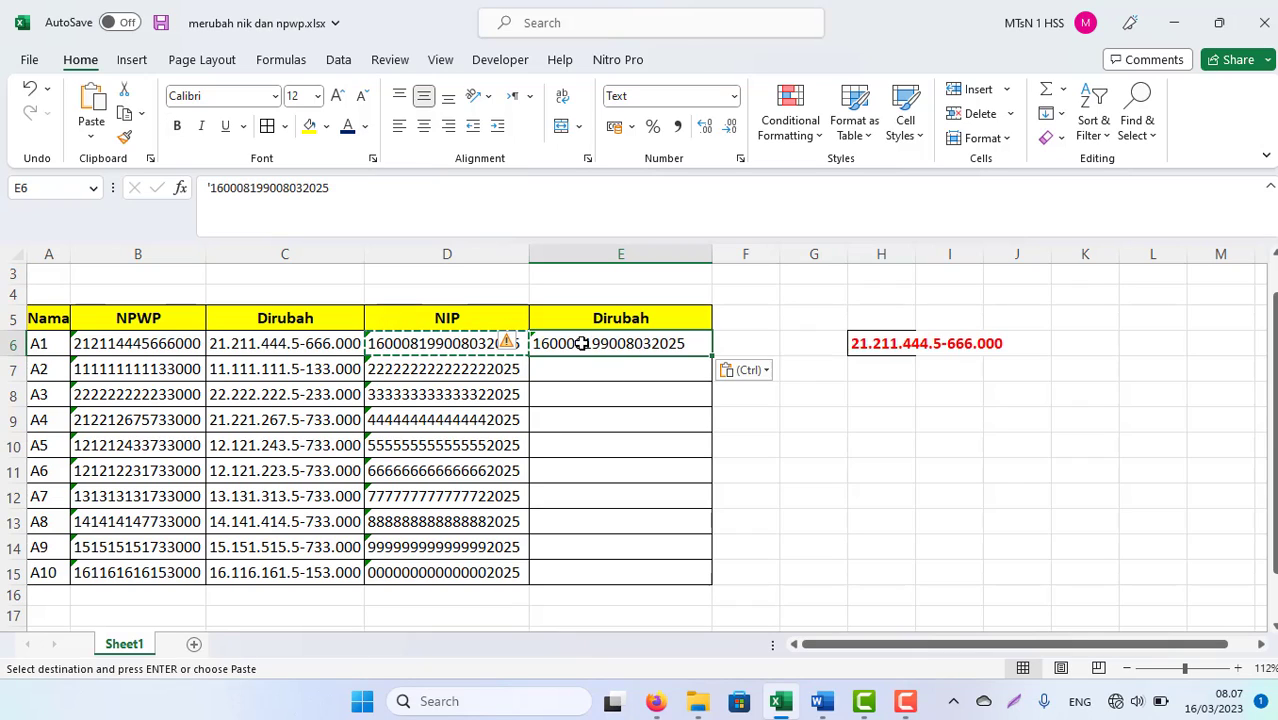
double_click(580, 343)
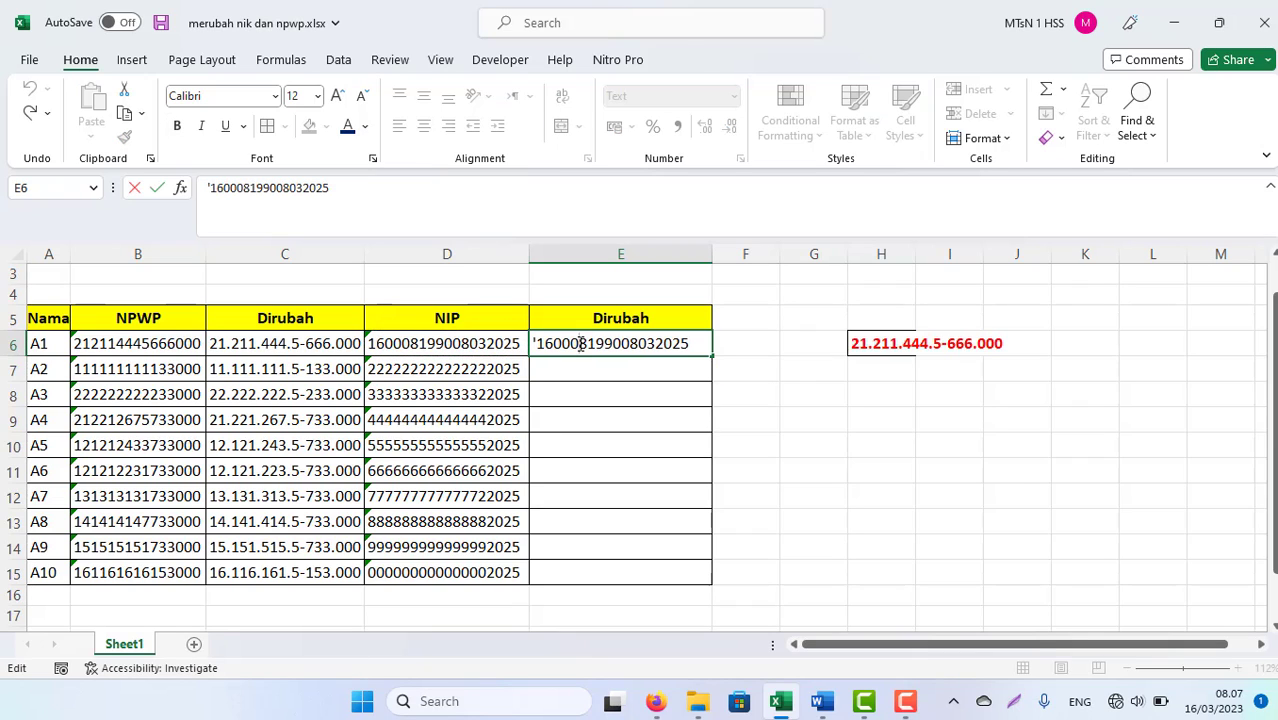
key(Right)
key(Right)
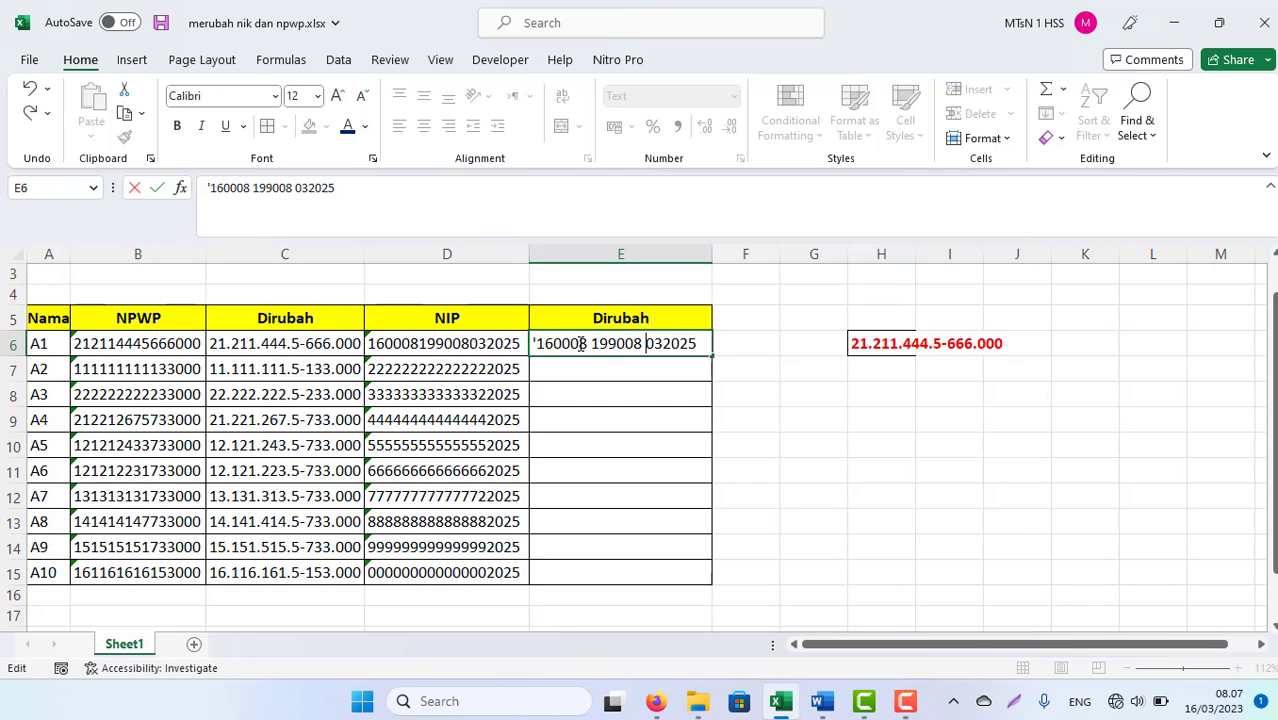
key(BackSpace)
key(Right)
key(Right)
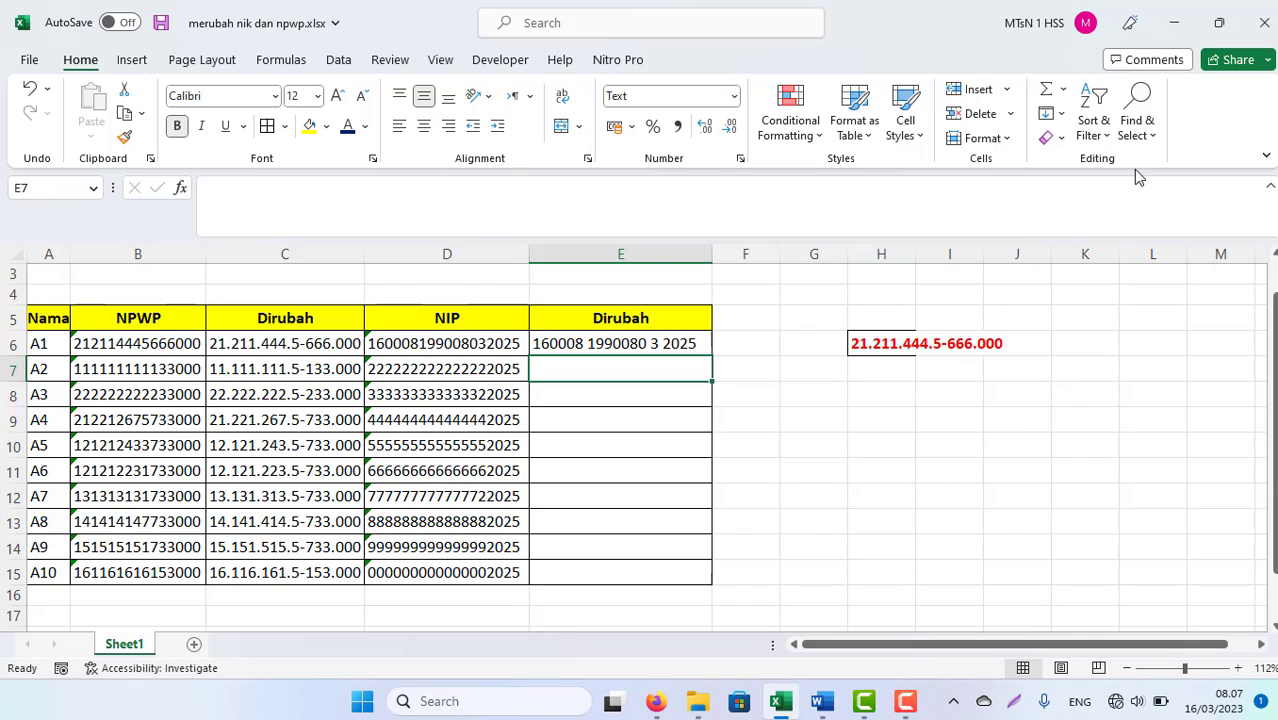
- Flash Fill spaced NIPs into E7:E15 via Home > Fill, undoing and redoing once
click(1060, 117)
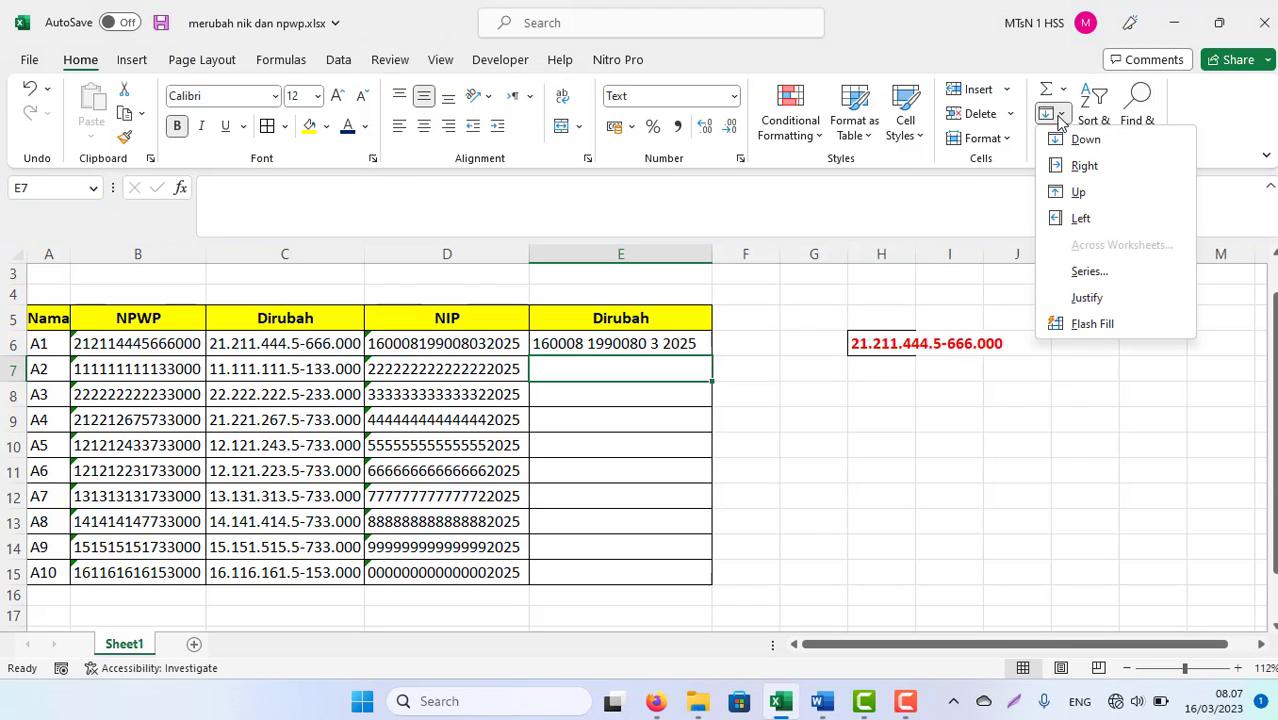
click(1087, 332)
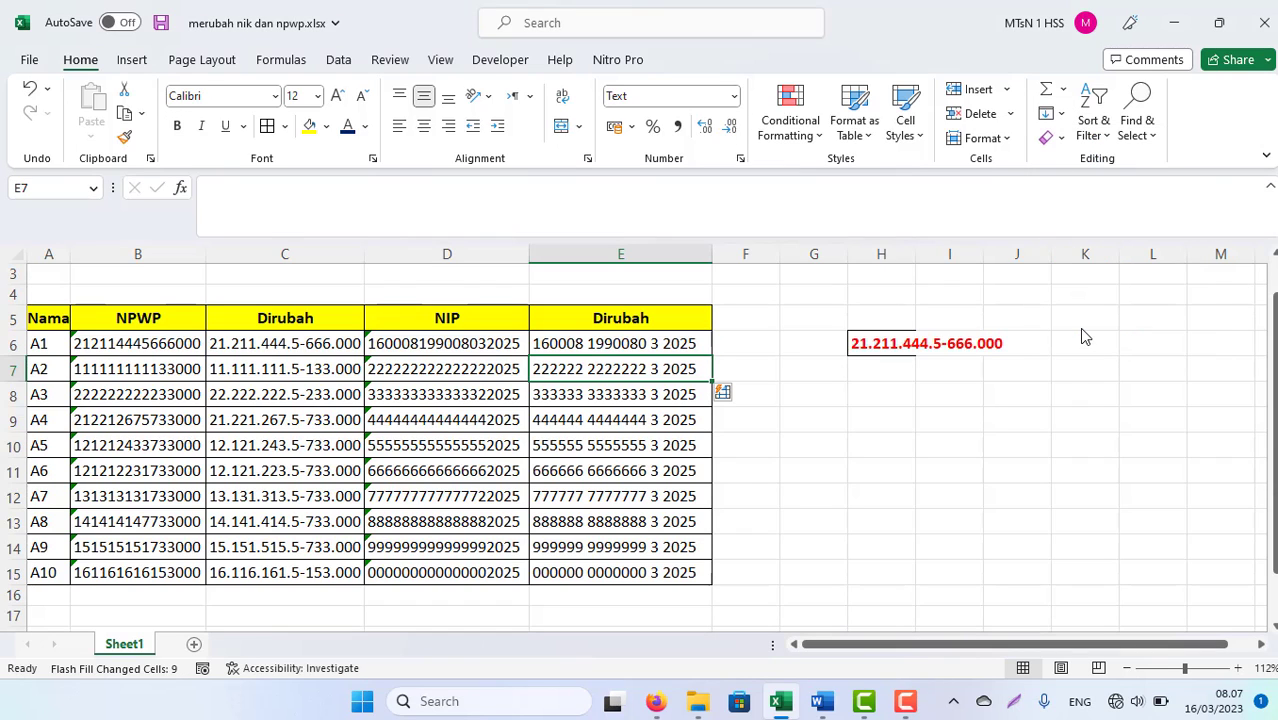
key(ctrl+z)
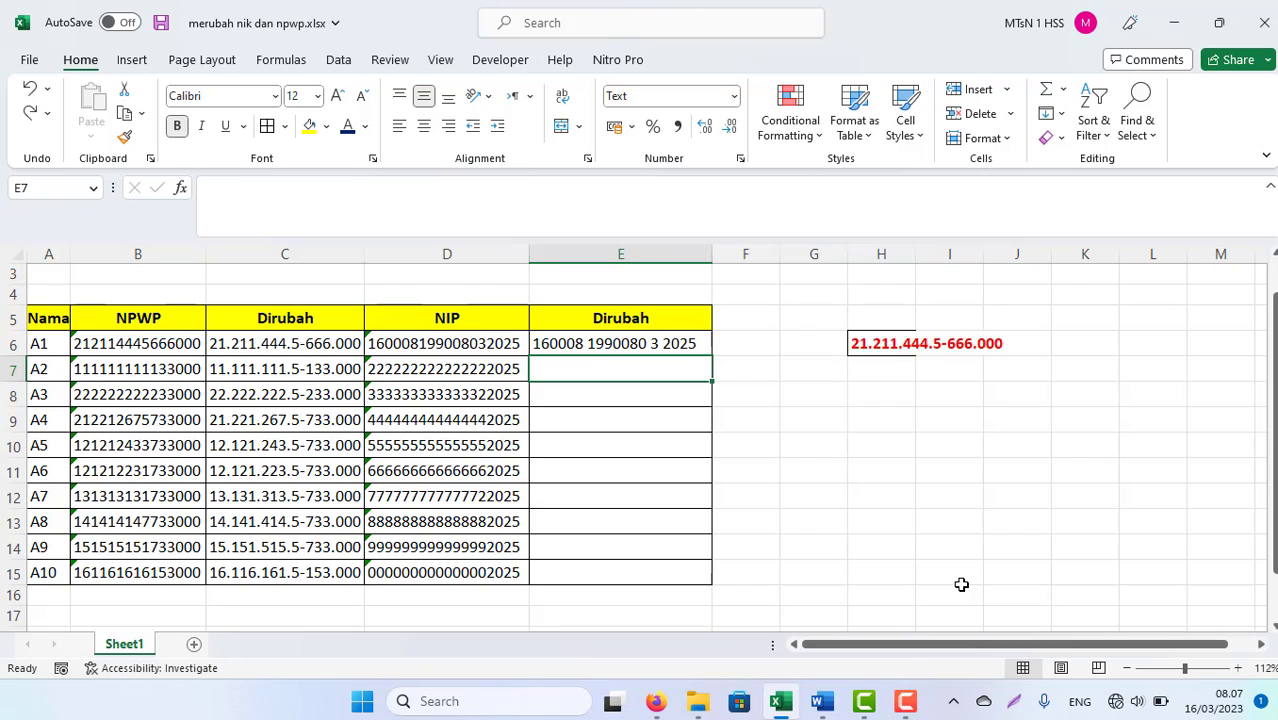
key(ctrl+y)
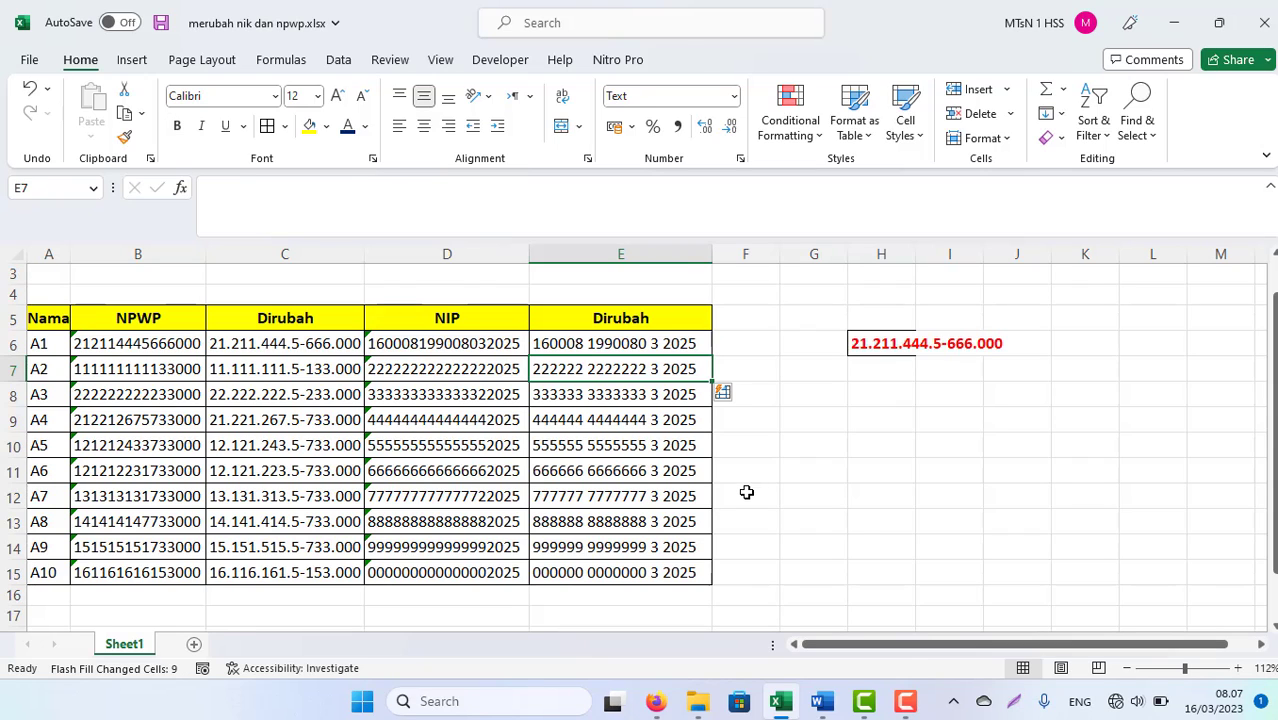
click(747, 491)
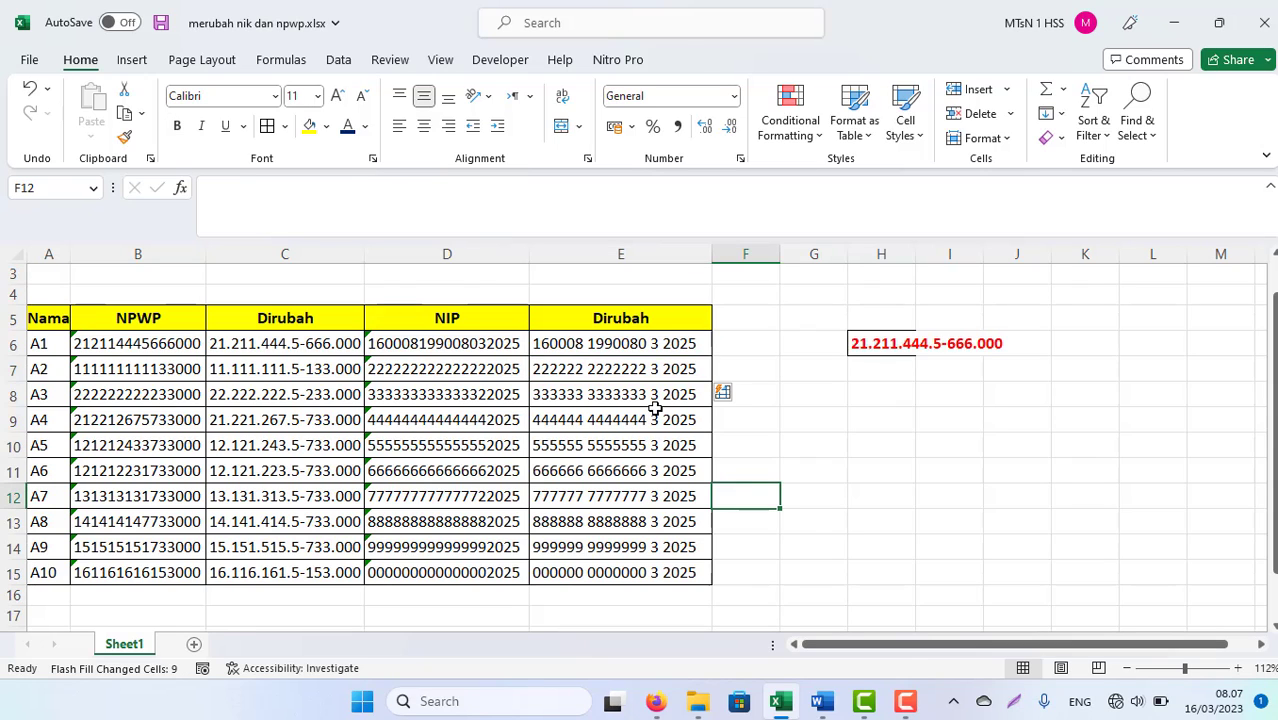
drag(428, 343, 449, 568)
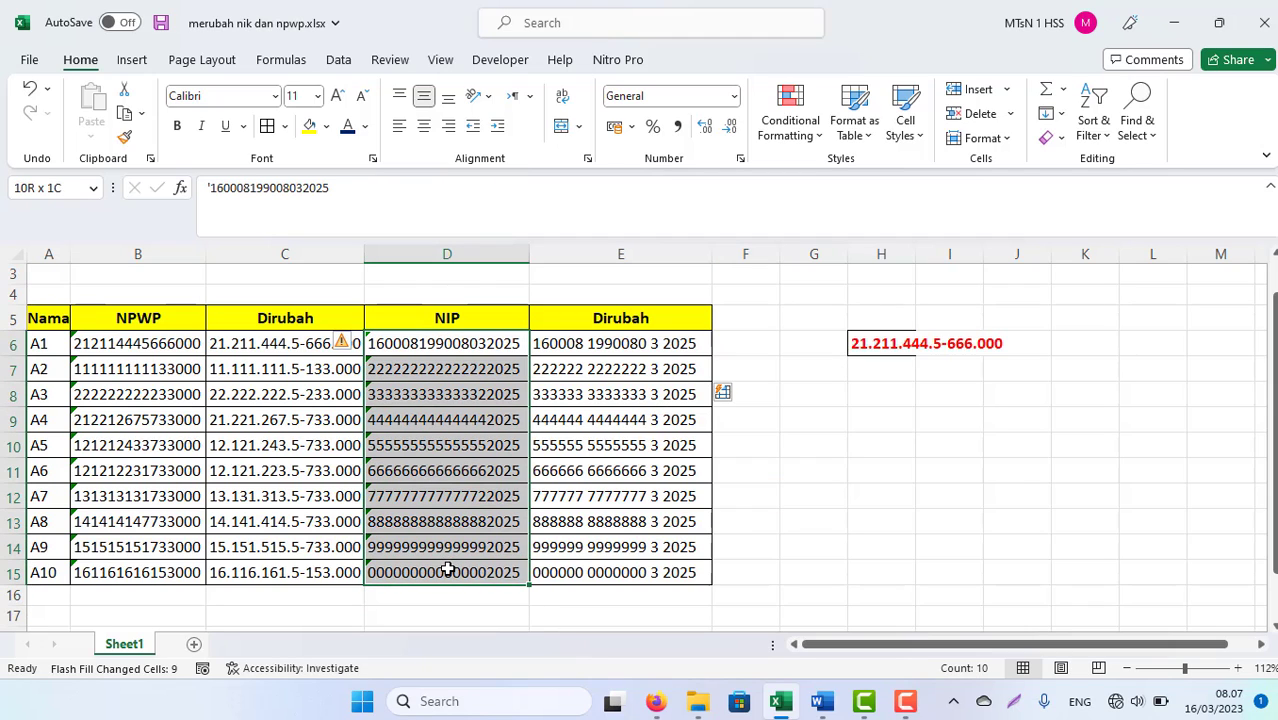
click(810, 507)
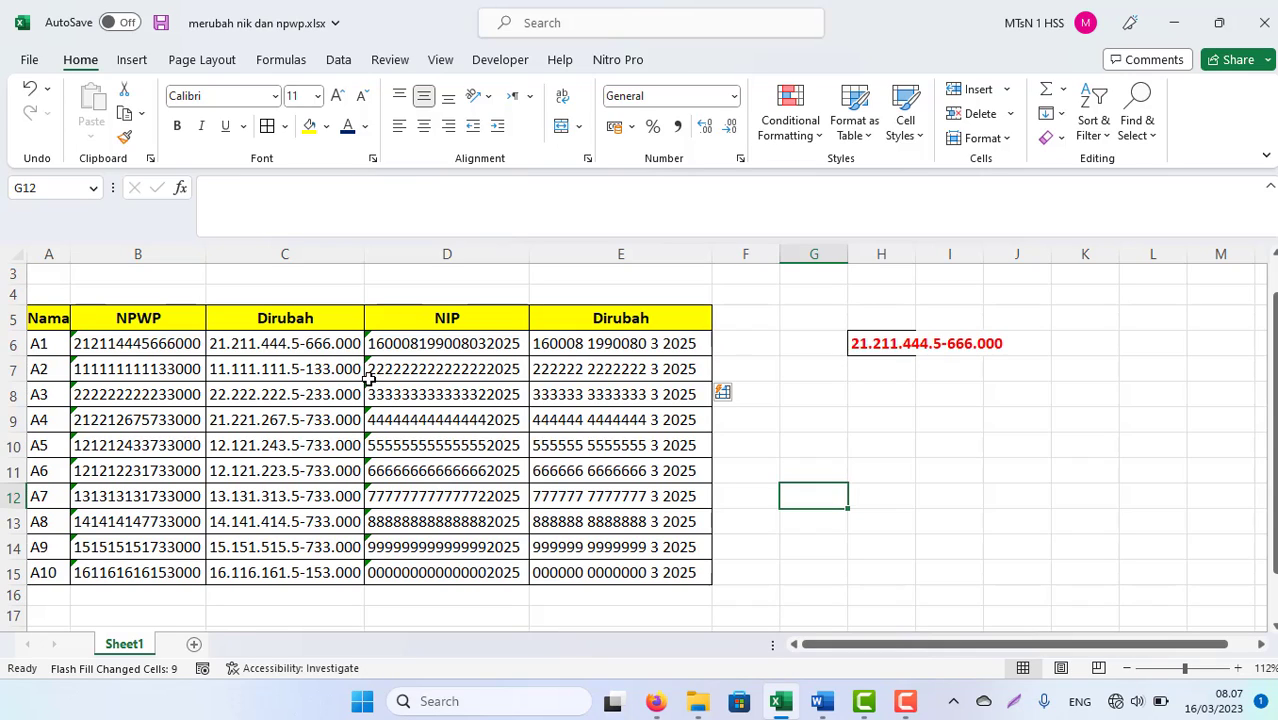
click(784, 414)
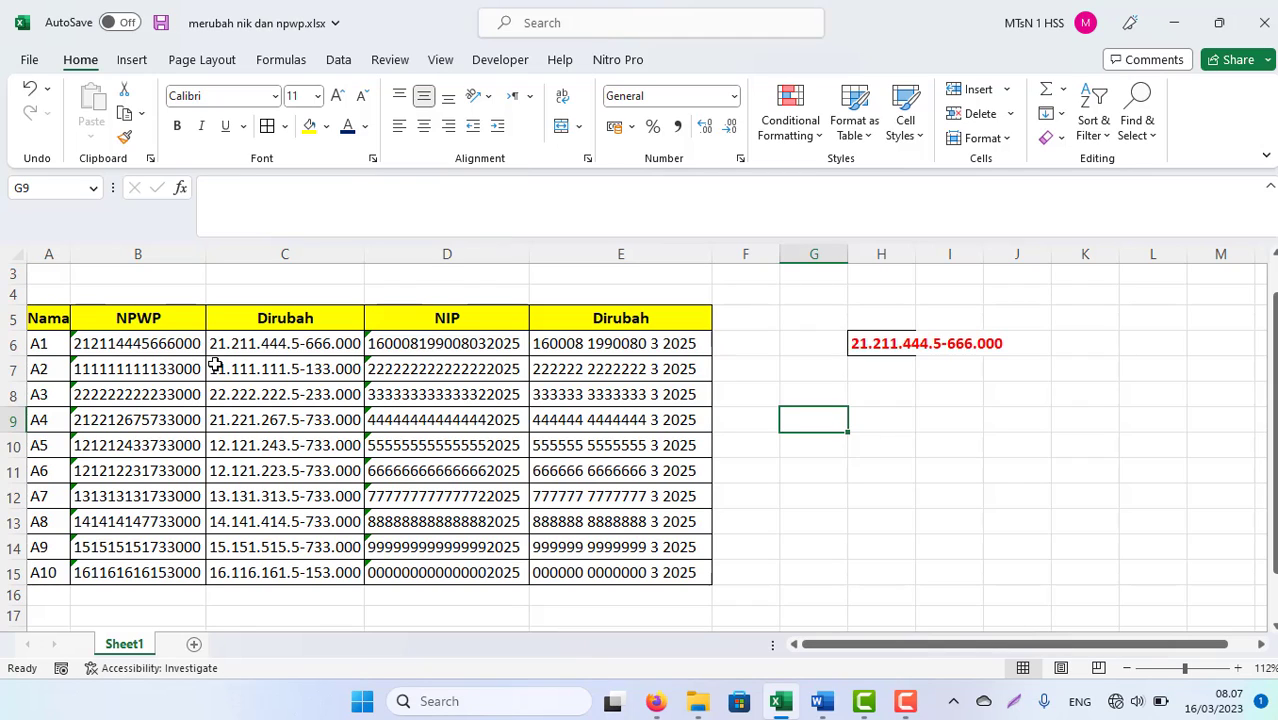
mouse_move(136, 344)
mouse_down()
mouse_move(150, 592)
mouse_move(167, 569)
mouse_up()
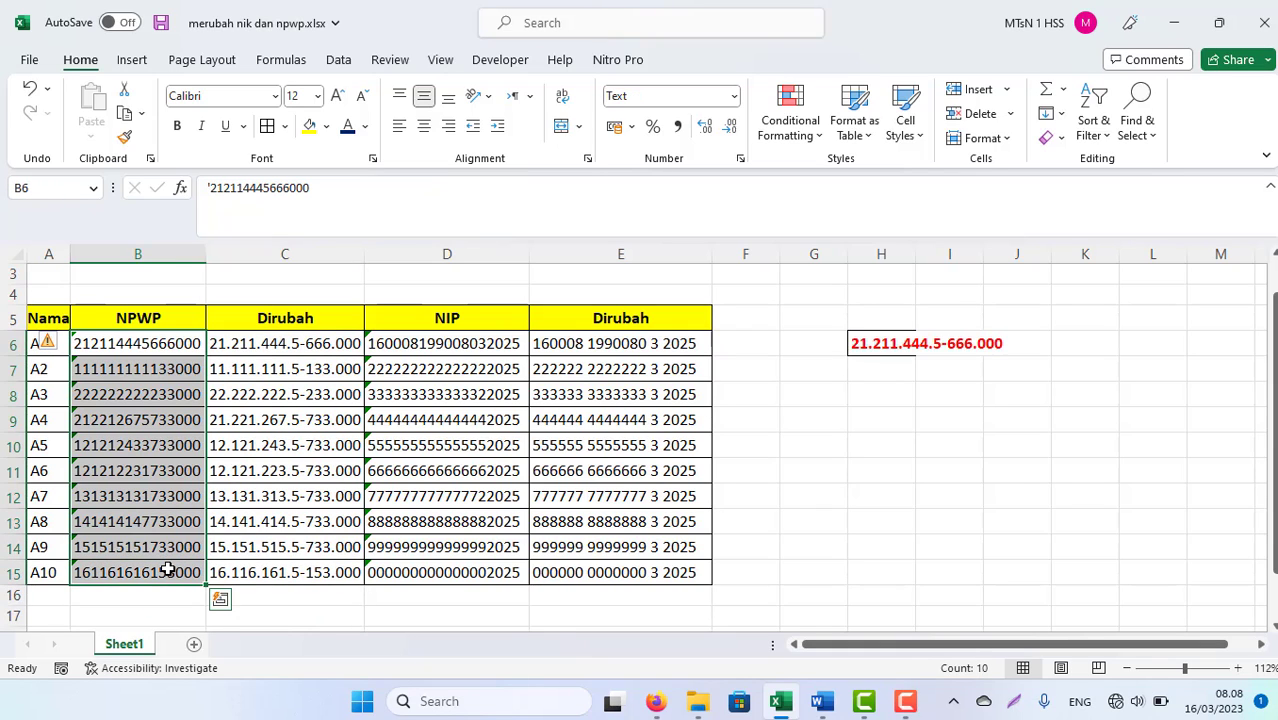
click(1095, 490)
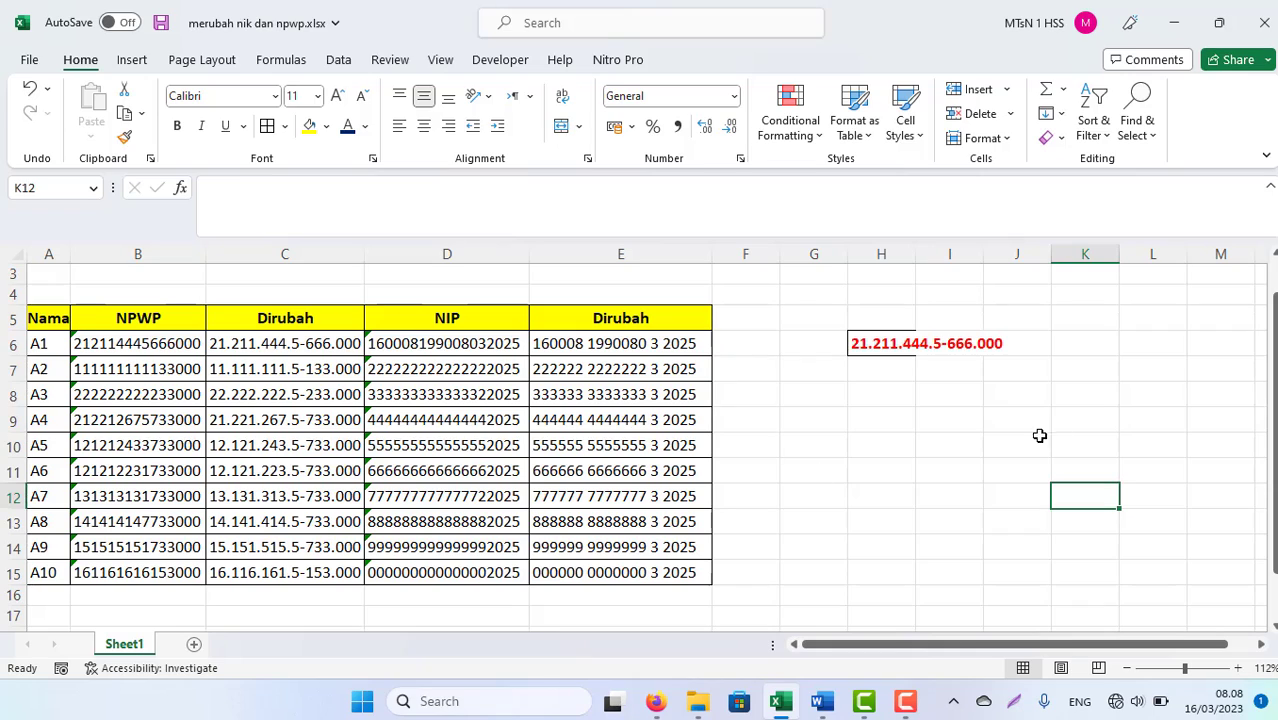
click(887, 427)
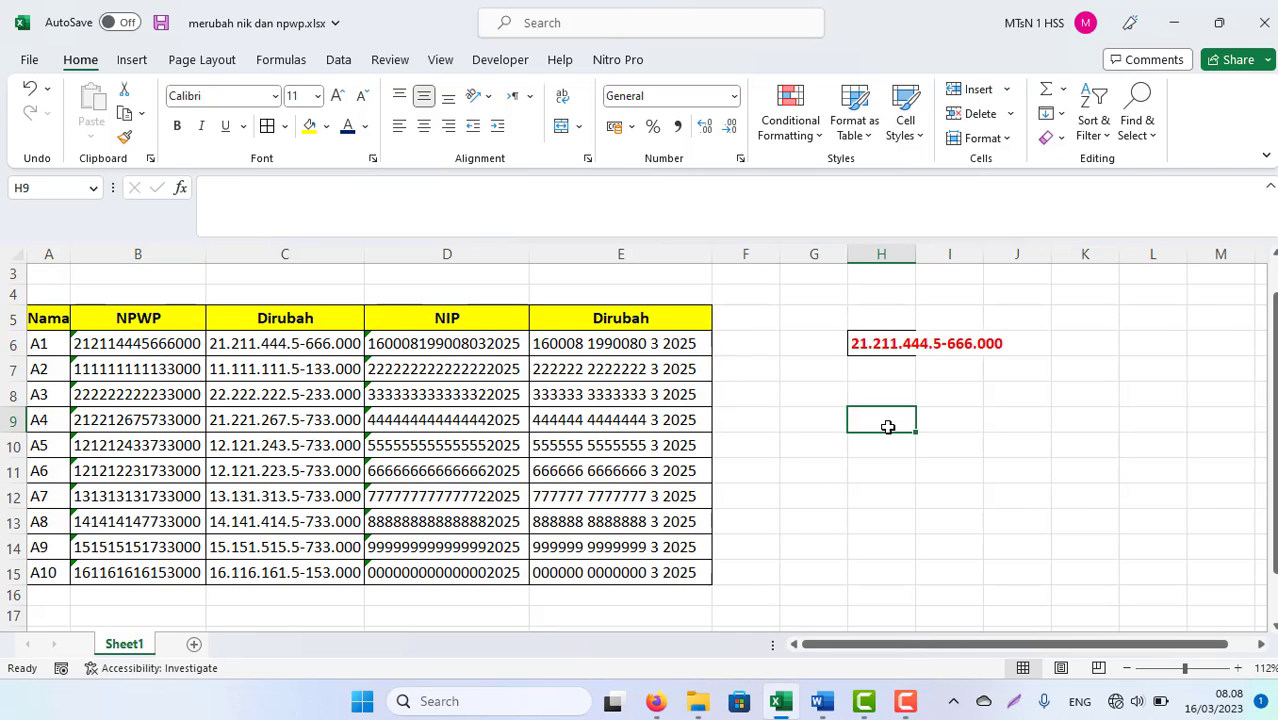
key(Left)
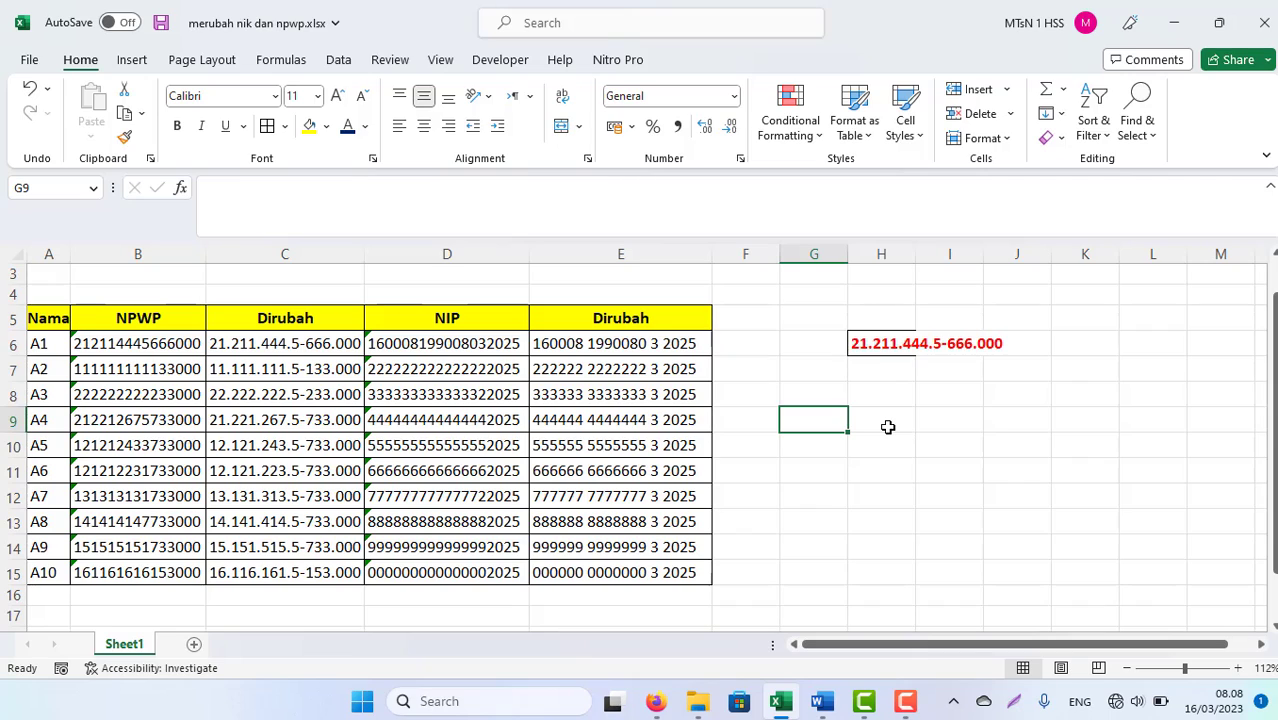
key(Left)
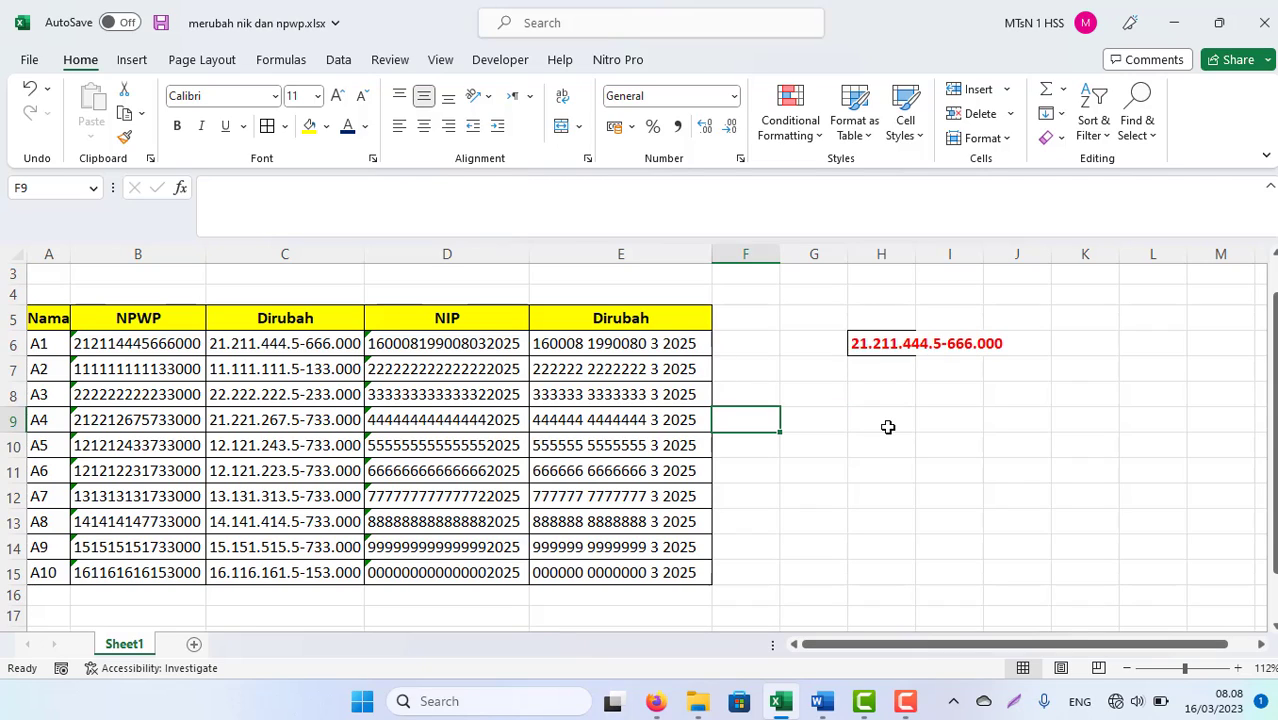
key(Home)
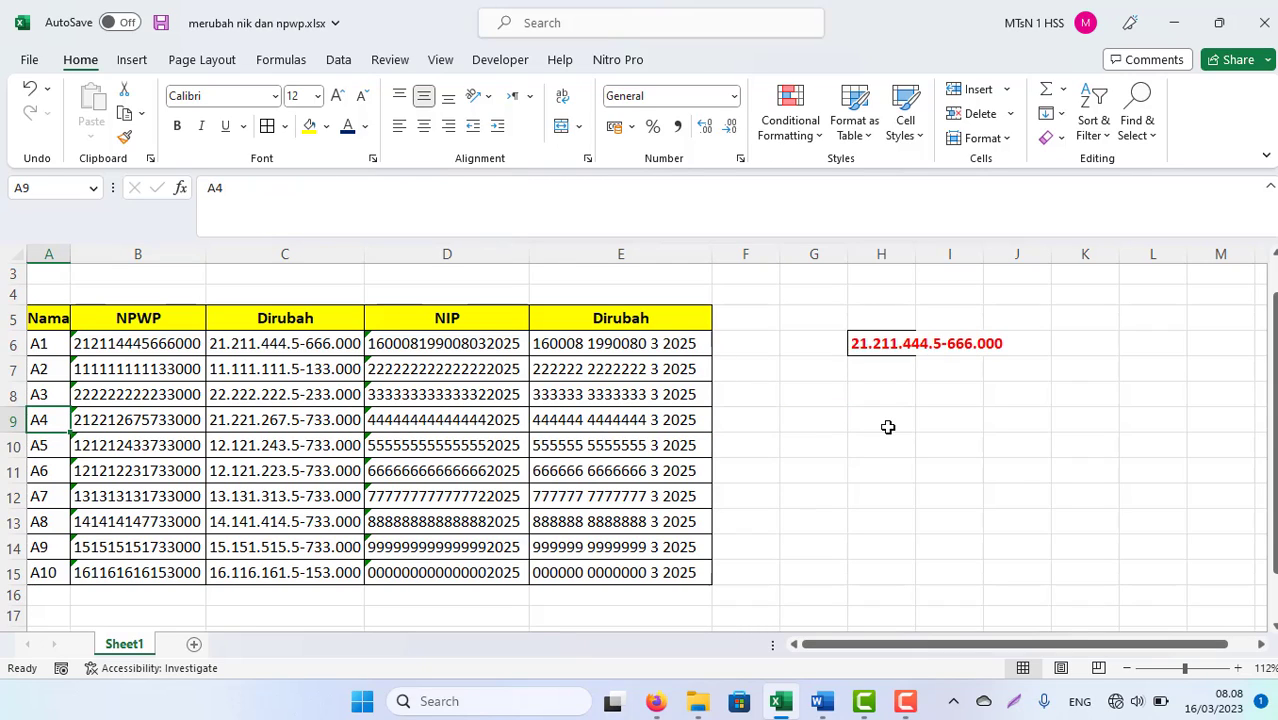
key(Up)
key(Up)
key(Up)
key(Up)
key(Down)
key(Down)
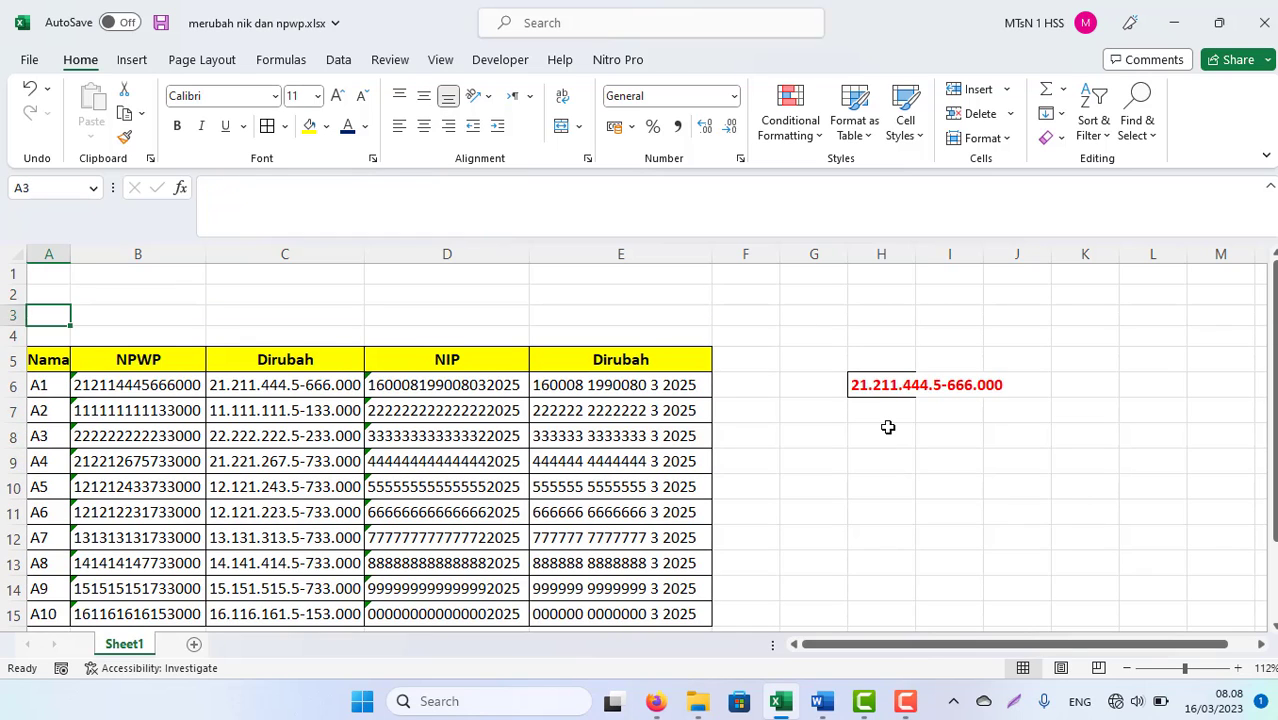
key(Down)
key(Down)
key(Down)
key(Down)
key(Down)
key(Down)
key(Up)
key(Up)
key(Up)
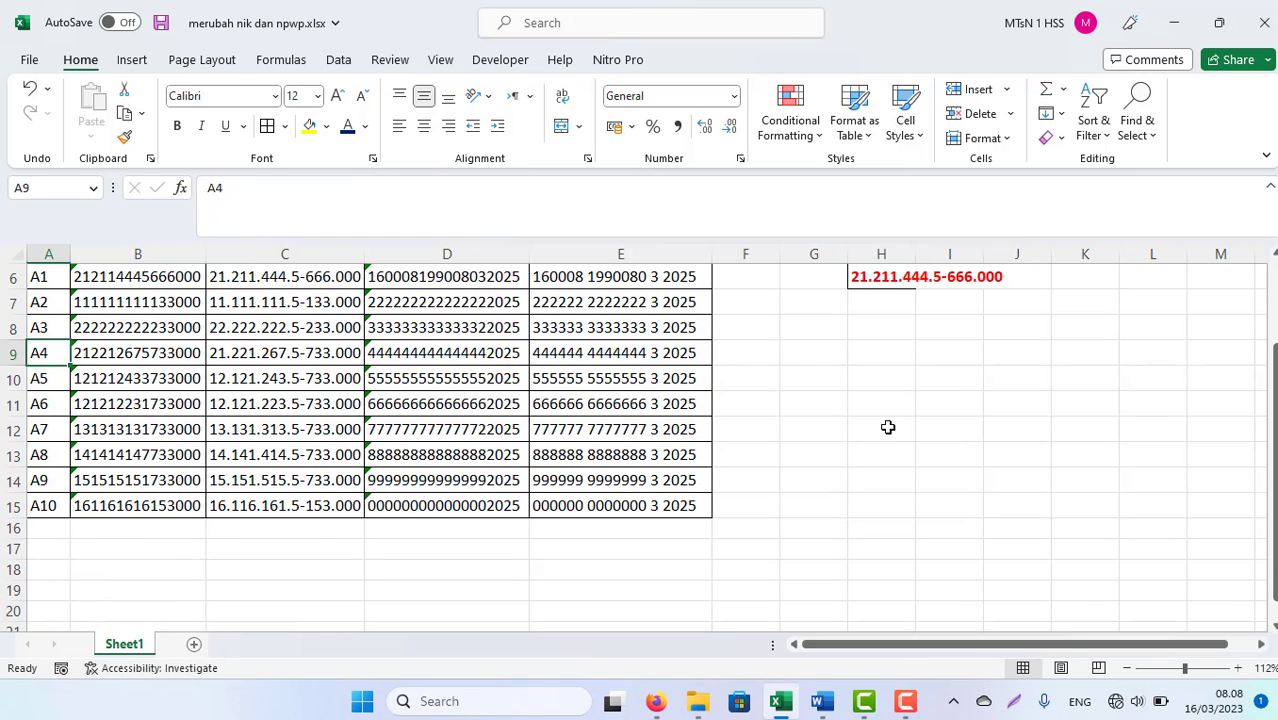
key(Up)
key(Up)
key(Up)
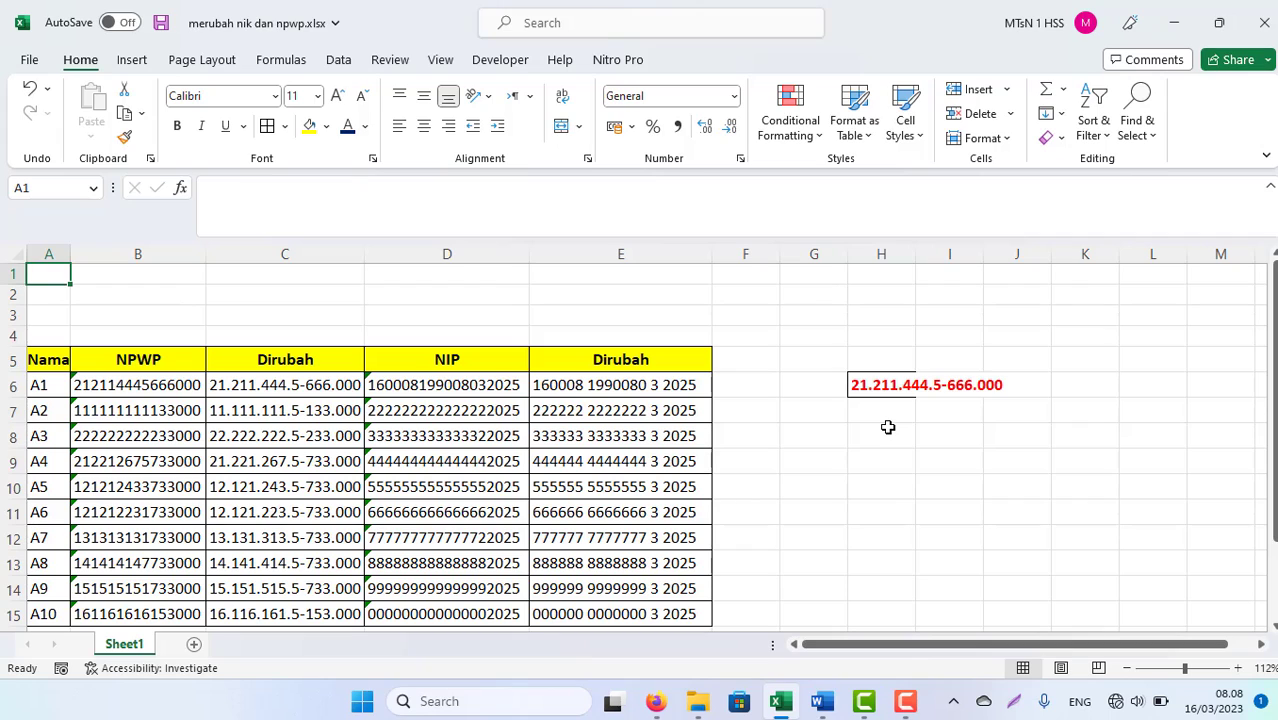